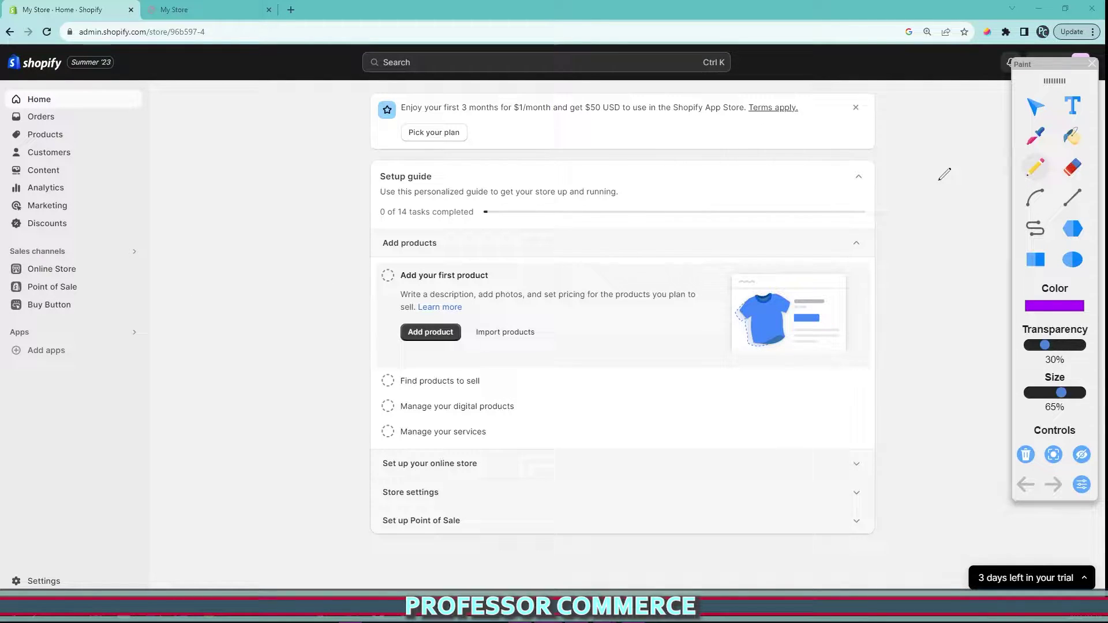
Step: Switch to the My Store storefront tab and mark up its footer with pencil strokes
{"action": "left_click", "coordinate": [238, 5]}
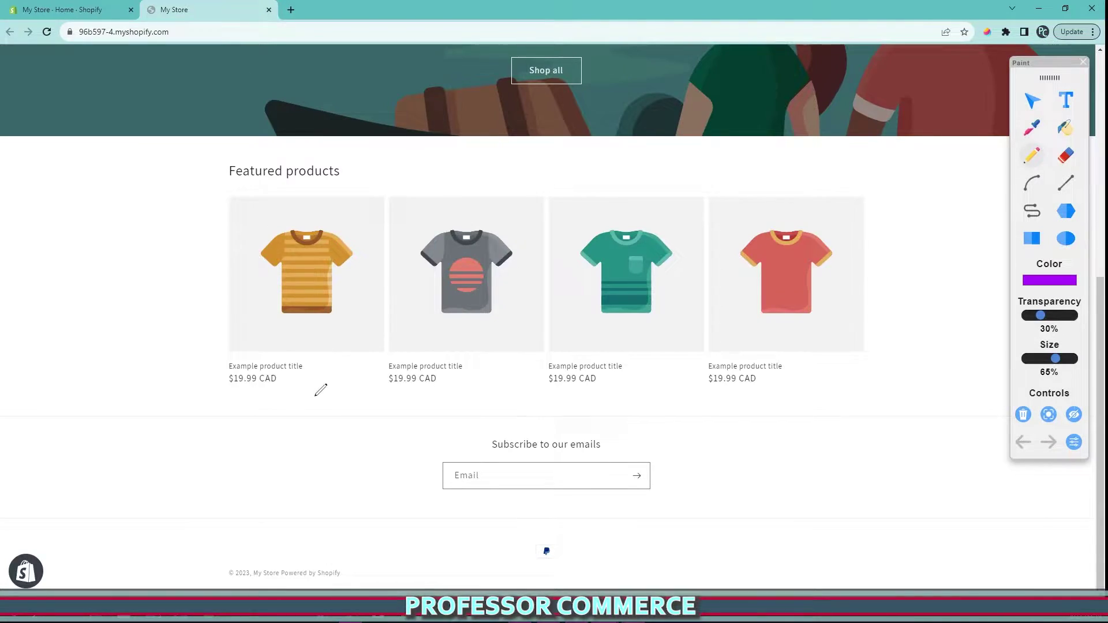
{"action": "mouse_move", "coordinate": [265, 550]}
{"action": "left_mouse_down"}
{"action": "mouse_move", "coordinate": [1039, 556]}
{"action": "mouse_move", "coordinate": [617, 576]}
{"action": "mouse_move", "coordinate": [173, 555]}
{"action": "mouse_move", "coordinate": [706, 575]}
{"action": "mouse_move", "coordinate": [744, 571]}
{"action": "mouse_move", "coordinate": [676, 568]}
{"action": "mouse_move", "coordinate": [842, 566]}
{"action": "mouse_move", "coordinate": [429, 548]}
{"action": "mouse_move", "coordinate": [177, 567]}
{"action": "mouse_move", "coordinate": [471, 554]}
{"action": "mouse_move", "coordinate": [735, 564]}
{"action": "mouse_move", "coordinate": [642, 568]}
{"action": "mouse_move", "coordinate": [651, 573]}
{"action": "mouse_move", "coordinate": [590, 564]}
{"action": "left_mouse_up"}
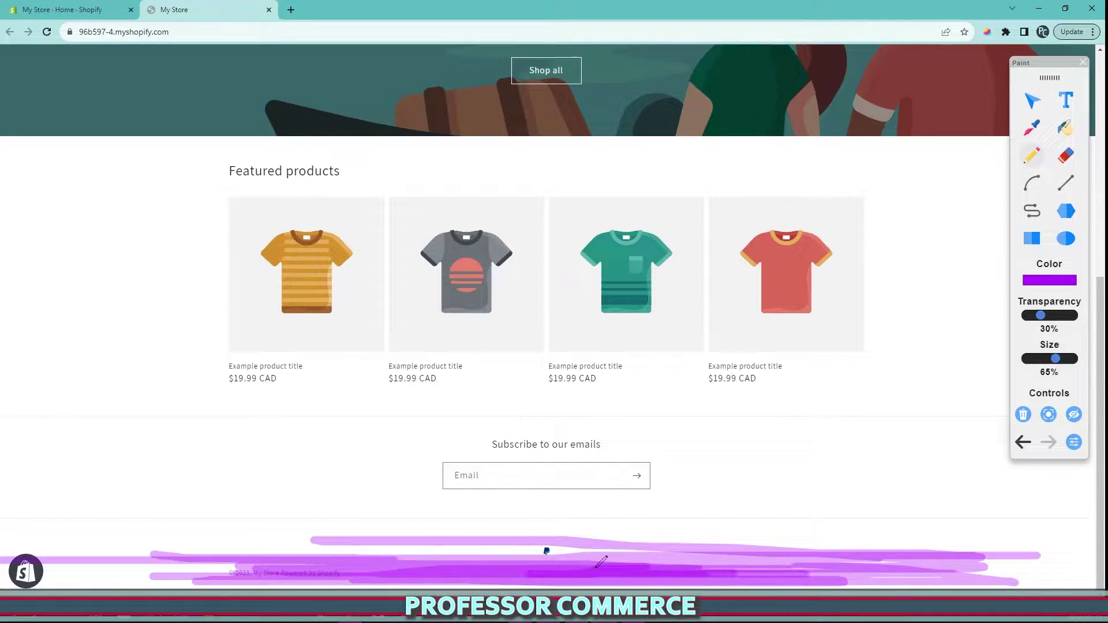
{"action": "mouse_move", "coordinate": [653, 549]}
{"action": "left_mouse_down"}
{"action": "mouse_move", "coordinate": [462, 555]}
{"action": "mouse_move", "coordinate": [586, 532]}
{"action": "mouse_move", "coordinate": [386, 539]}
{"action": "mouse_move", "coordinate": [340, 525]}
{"action": "mouse_move", "coordinate": [419, 570]}
{"action": "left_mouse_up"}
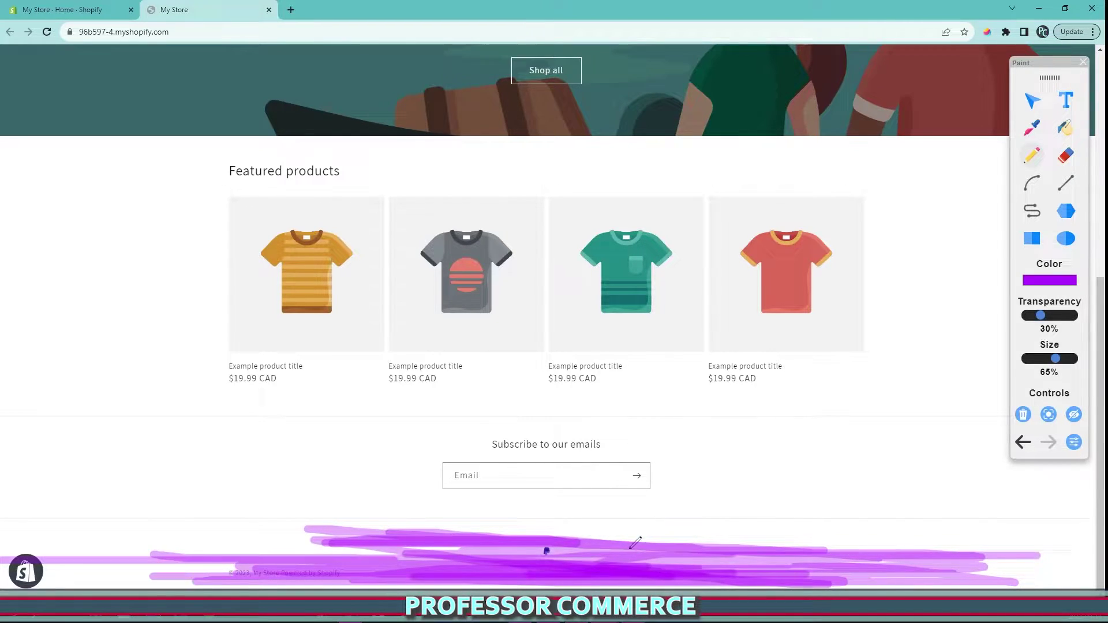
{"action": "left_click_drag", "start_coordinate": [635, 543], "coordinate": [796, 566]}
Step: Underline and circle the header menu with the store name and Home/Catalog links
{"action": "scroll", "coordinate": [678, 381], "scroll_direction": "up", "scroll_amount": 7}
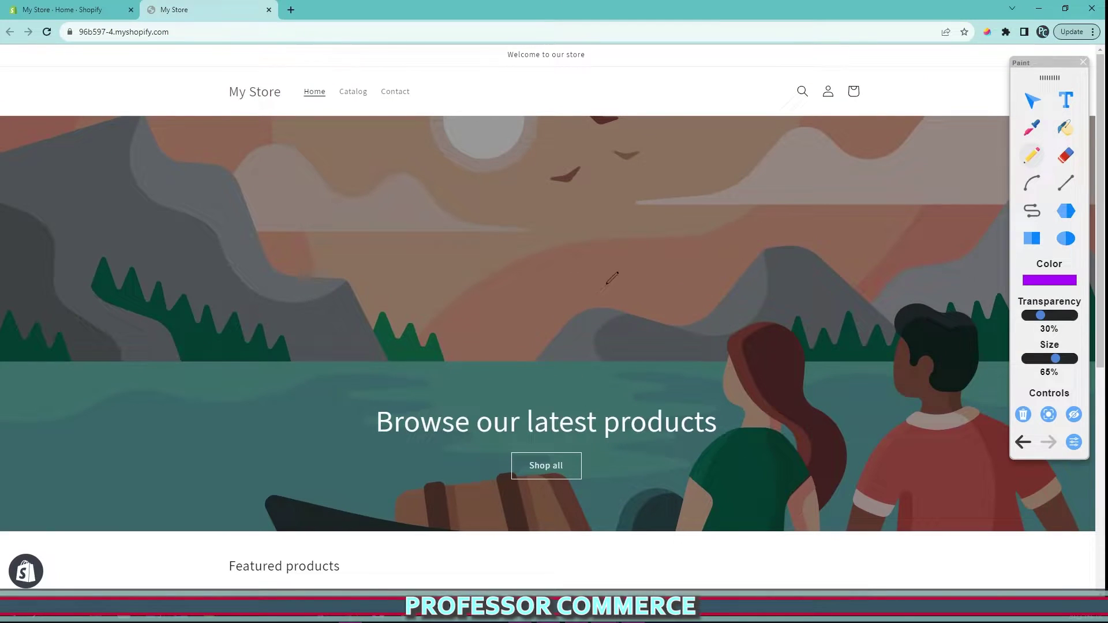
{"action": "mouse_move", "coordinate": [422, 86]}
{"action": "left_mouse_down"}
{"action": "mouse_move", "coordinate": [774, 104]}
{"action": "mouse_move", "coordinate": [497, 103]}
{"action": "left_mouse_up"}
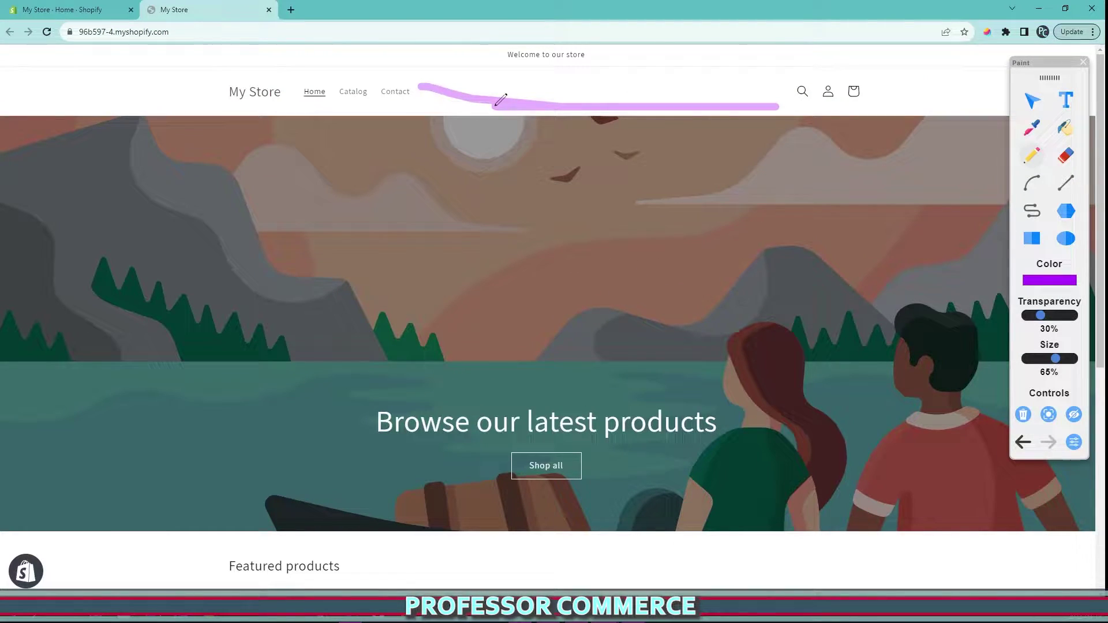
{"action": "mouse_move", "coordinate": [429, 97]}
{"action": "left_mouse_down"}
{"action": "mouse_move", "coordinate": [378, 69]}
{"action": "mouse_move", "coordinate": [458, 129]}
{"action": "mouse_move", "coordinate": [365, 153]}
{"action": "mouse_move", "coordinate": [376, 152]}
{"action": "mouse_move", "coordinate": [355, 92]}
{"action": "left_mouse_up"}
{"action": "mouse_move", "coordinate": [382, 152]}
{"action": "left_mouse_down"}
{"action": "mouse_move", "coordinate": [382, 98]}
{"action": "mouse_move", "coordinate": [731, 89]}
{"action": "left_mouse_up"}
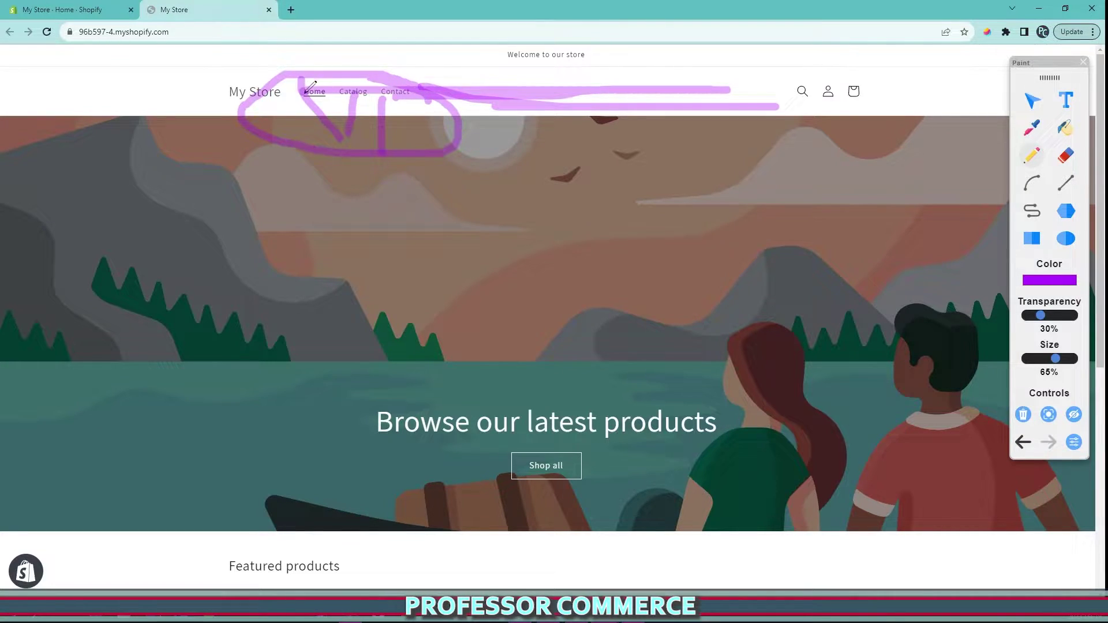
{"action": "left_click_drag", "start_coordinate": [334, 105], "coordinate": [597, 114]}
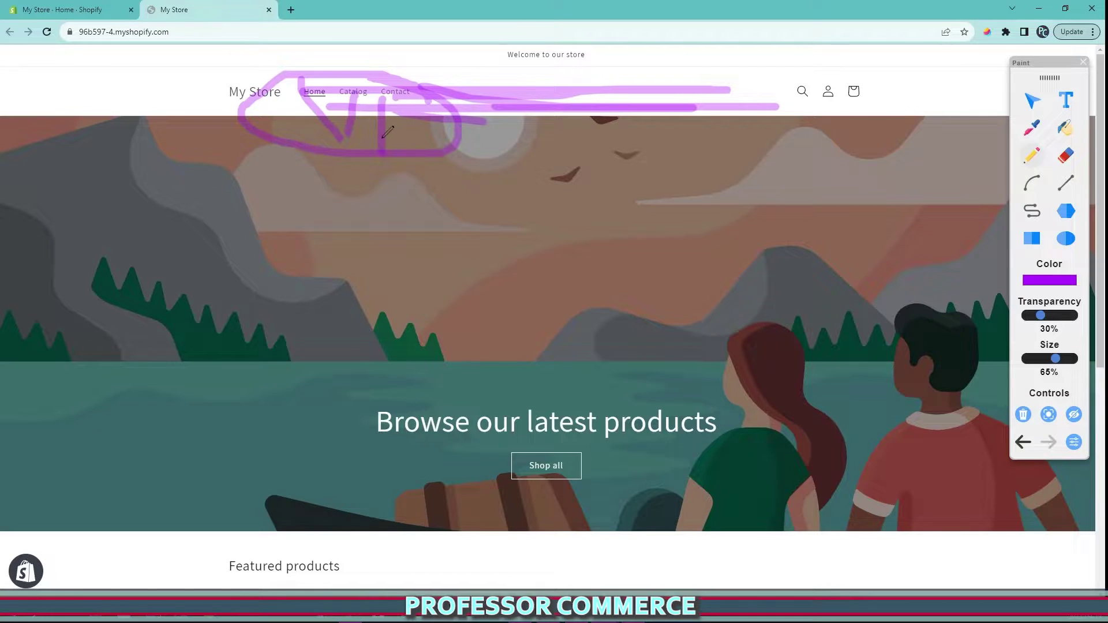
Step: Re-mark the footer and circle the header links around the Contact link
{"action": "scroll", "coordinate": [386, 131], "scroll_direction": "down", "scroll_amount": 7}
{"action": "mouse_move", "coordinate": [772, 541]}
{"action": "left_mouse_down"}
{"action": "mouse_move", "coordinate": [489, 509]}
{"action": "mouse_move", "coordinate": [190, 589]}
{"action": "mouse_move", "coordinate": [1090, 574]}
{"action": "mouse_move", "coordinate": [448, 511]}
{"action": "left_mouse_up"}
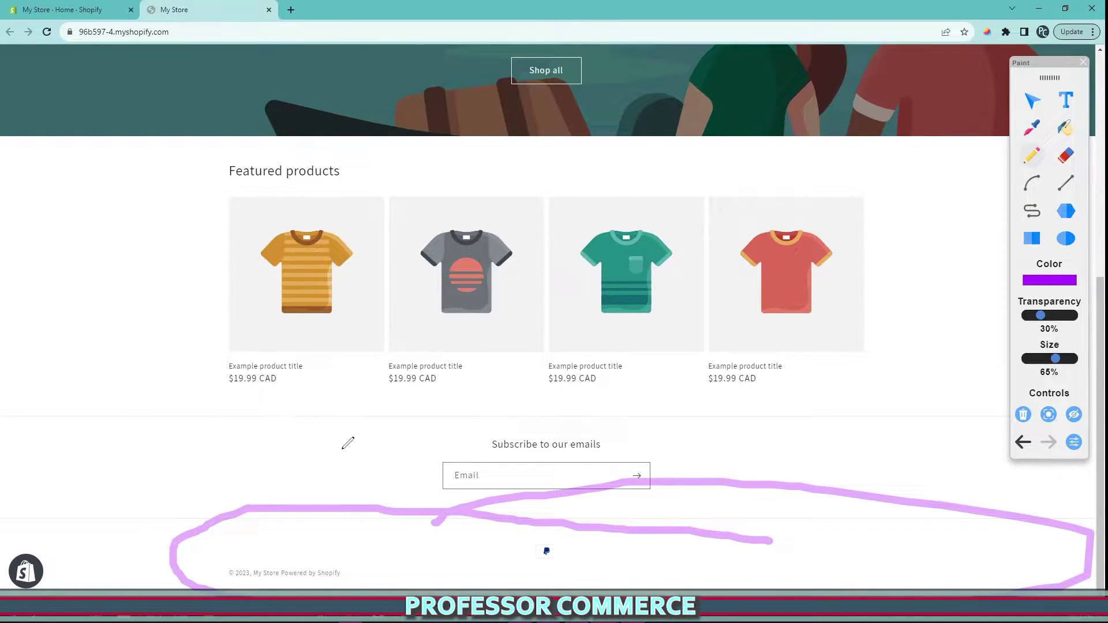
{"action": "scroll", "coordinate": [399, 496], "scroll_direction": "up", "scroll_amount": 7}
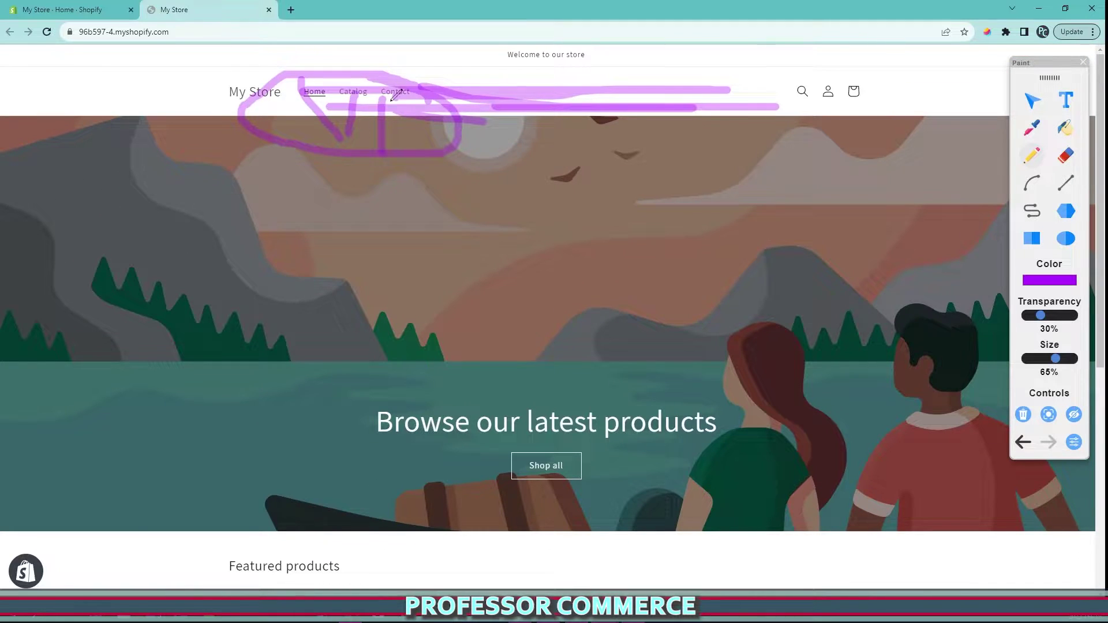
{"action": "mouse_move", "coordinate": [365, 75]}
{"action": "left_mouse_down"}
{"action": "mouse_move", "coordinate": [426, 75]}
{"action": "mouse_move", "coordinate": [357, 128]}
{"action": "left_mouse_up"}
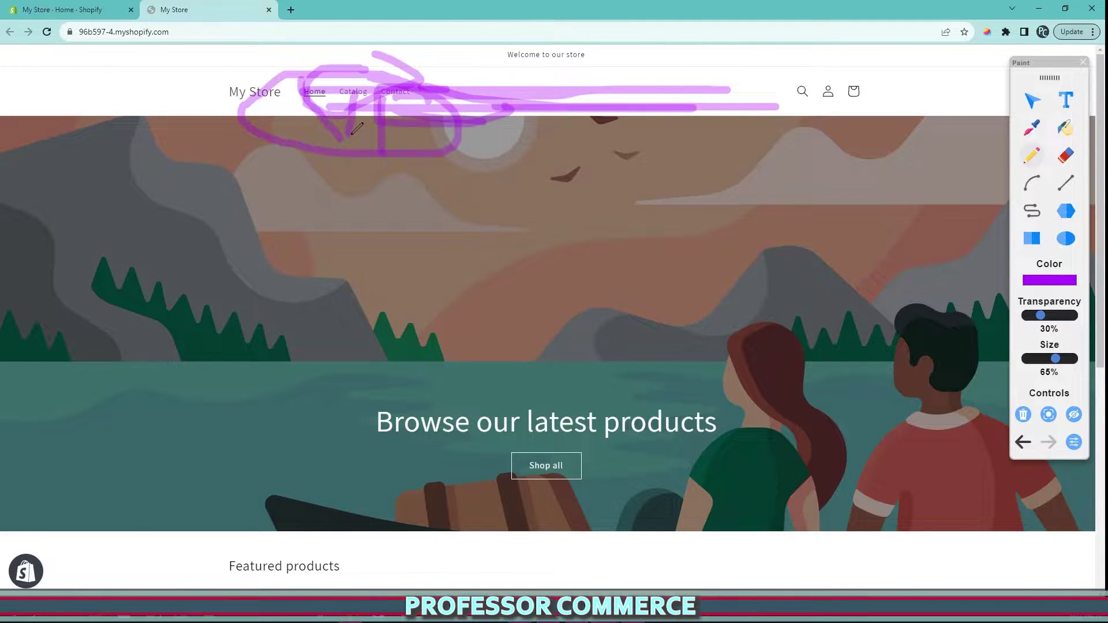
{"action": "left_click_drag", "start_coordinate": [482, 76], "coordinate": [398, 119]}
Step: Draw an arrow pointing at the footer copyright line
{"action": "scroll", "coordinate": [392, 160], "scroll_direction": "down", "scroll_amount": 7}
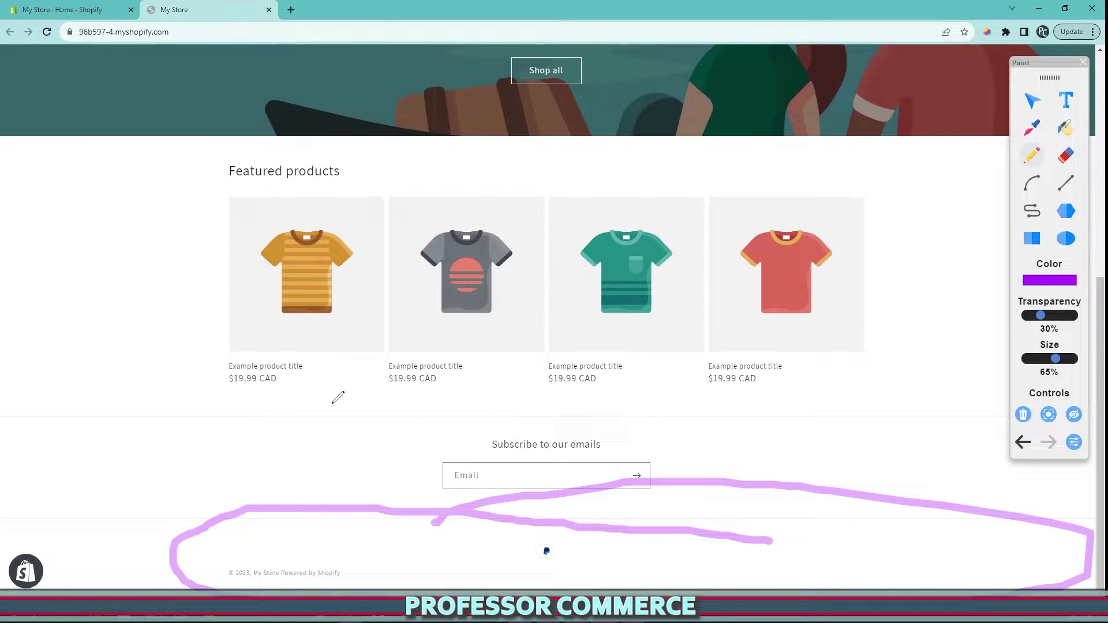
{"action": "left_click_drag", "start_coordinate": [199, 496], "coordinate": [318, 588]}
{"action": "left_click_drag", "start_coordinate": [238, 561], "coordinate": [284, 557]}
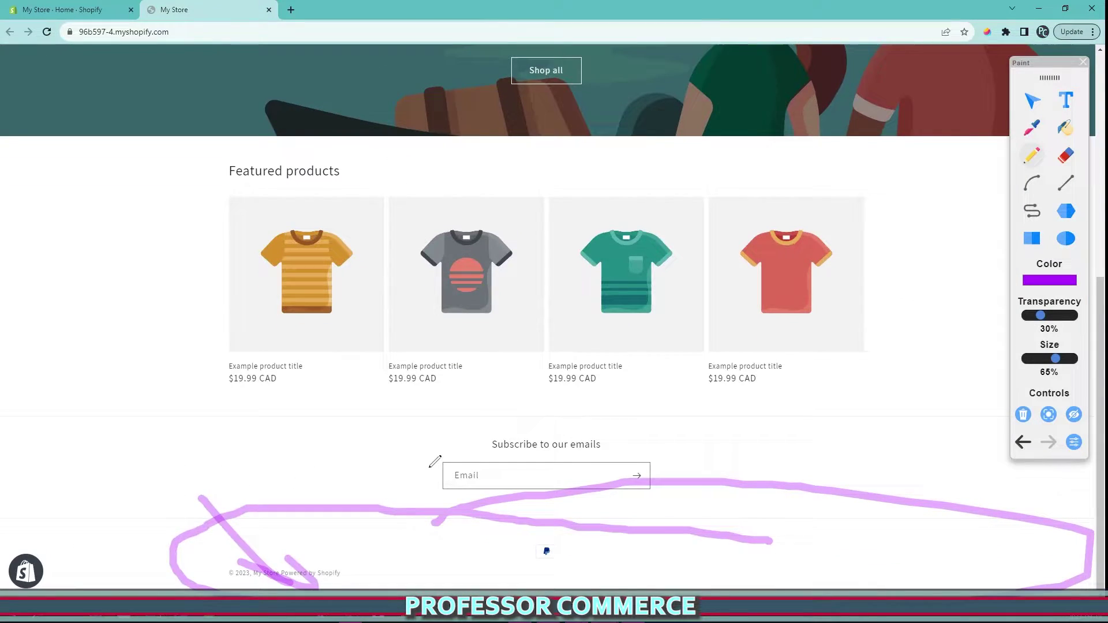
{"action": "scroll", "coordinate": [434, 462], "scroll_direction": "up", "scroll_amount": 7}
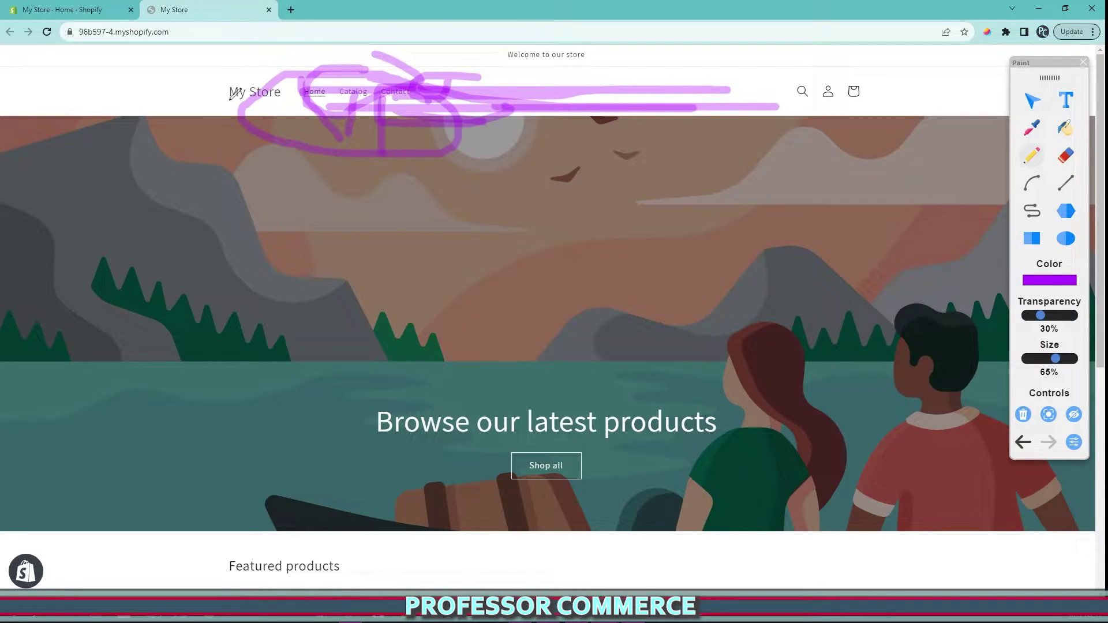
Step: Return to the store admin and open Settings > Policies
{"action": "left_click", "coordinate": [105, 6]}
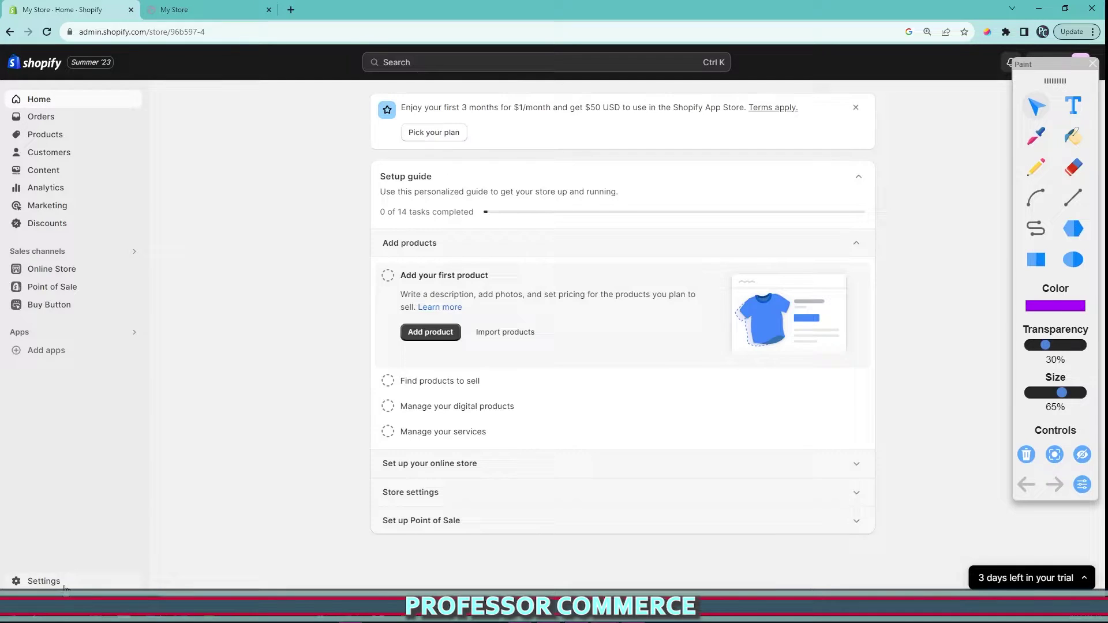
{"action": "left_click", "coordinate": [44, 581]}
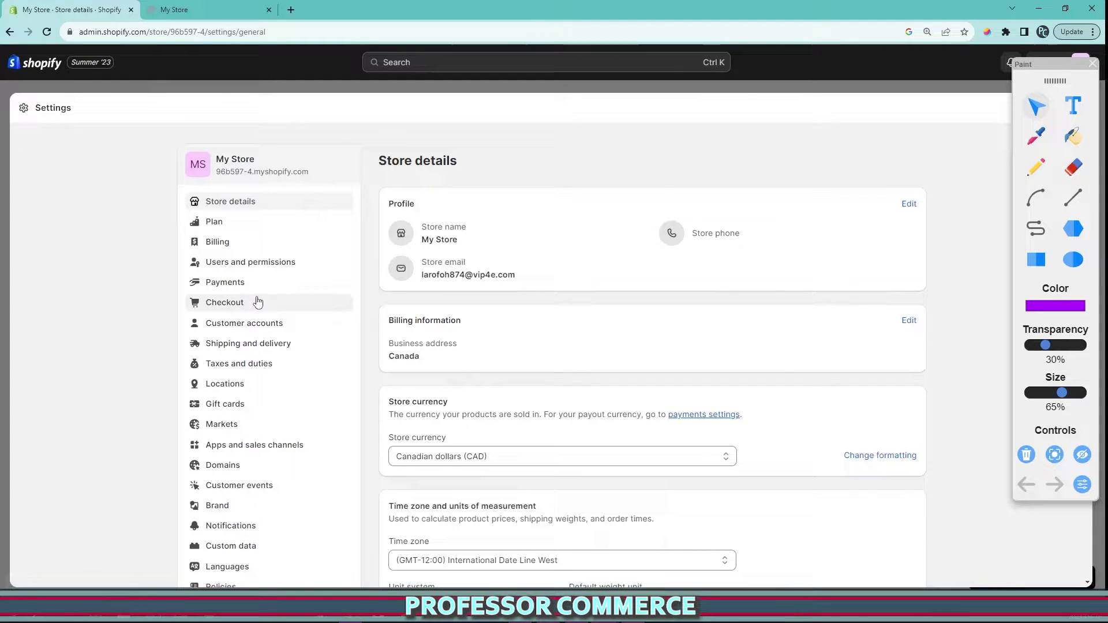
{"action": "scroll", "coordinate": [247, 410], "scroll_direction": "down", "scroll_amount": 3}
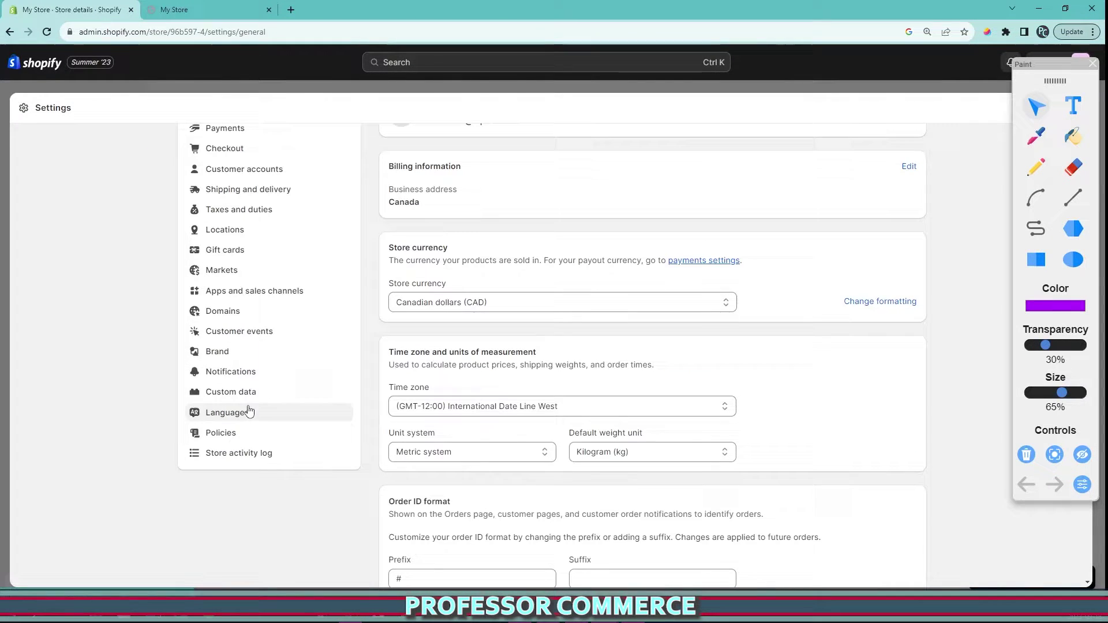
{"action": "left_click", "coordinate": [230, 437]}
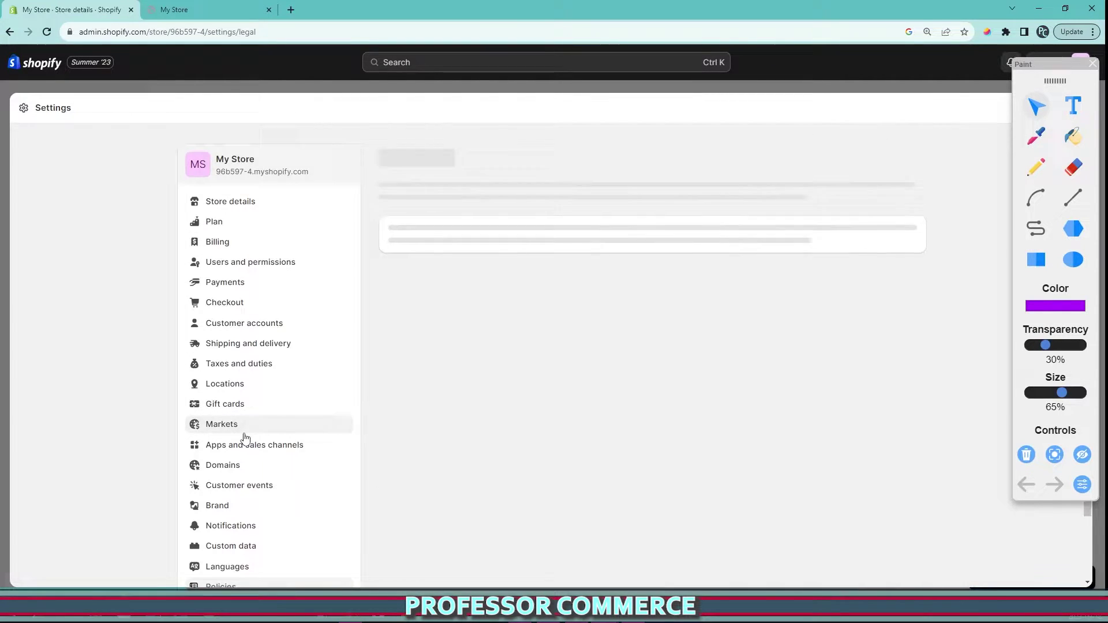
Step: Circle the Return policy heading and highlight the Privacy policy heading
{"action": "left_click", "coordinate": [1036, 166]}
{"action": "left_click_drag", "start_coordinate": [430, 231], "coordinate": [485, 254]}
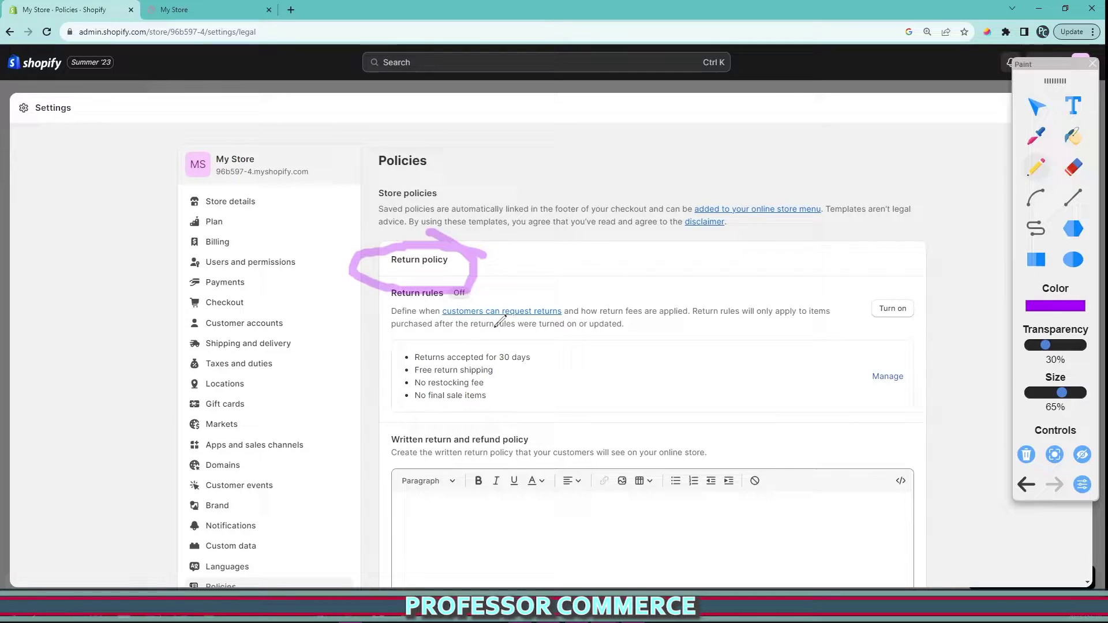
{"action": "left_click", "coordinate": [1036, 106]}
{"action": "scroll", "coordinate": [389, 215], "scroll_direction": "down", "scroll_amount": 8}
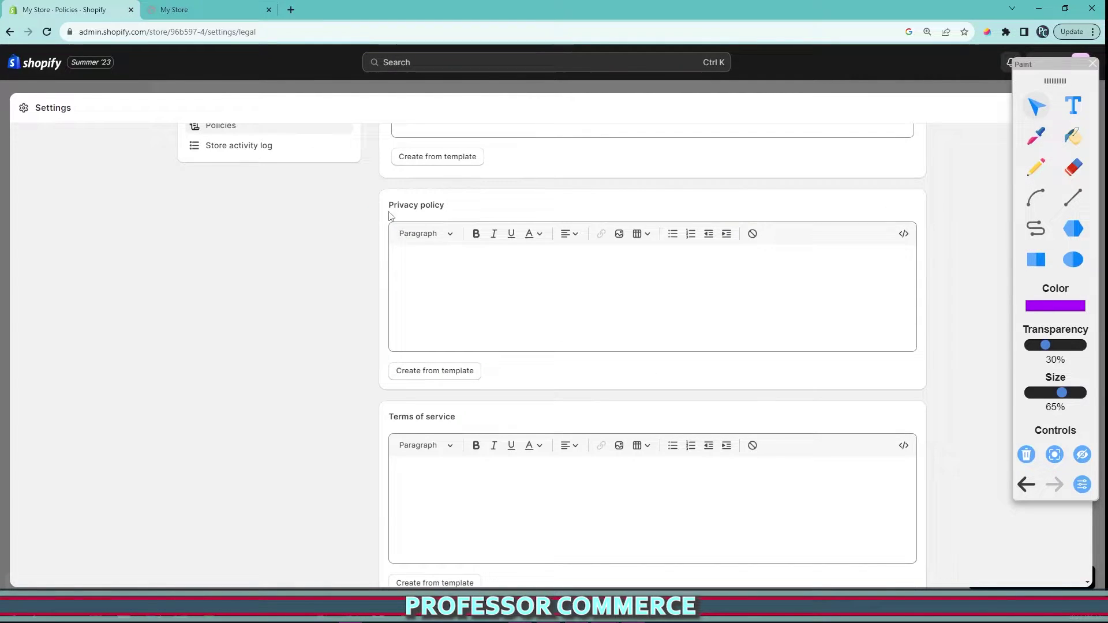
{"action": "left_click_drag", "start_coordinate": [390, 206], "coordinate": [478, 207]}
{"action": "scroll", "coordinate": [436, 317], "scroll_direction": "down", "scroll_amount": 5}
{"action": "scroll", "coordinate": [436, 317], "scroll_direction": "up", "scroll_amount": 3}
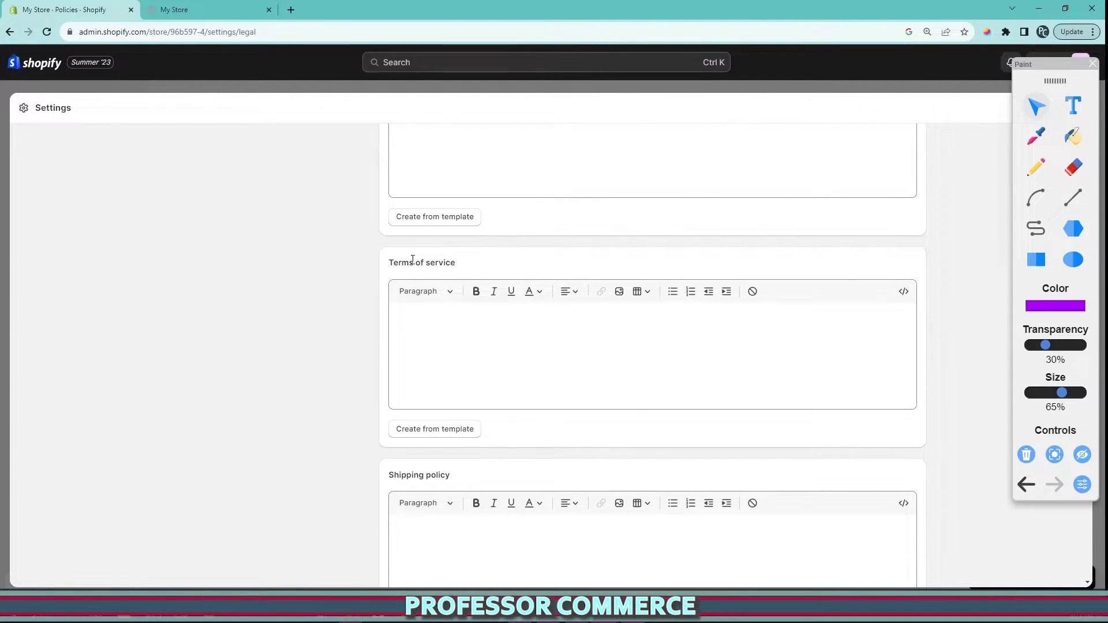
{"action": "left_click_drag", "start_coordinate": [387, 262], "coordinate": [455, 263]}
Step: Highlight the remaining policy headings down to Contact information
{"action": "scroll", "coordinate": [439, 289], "scroll_direction": "down", "scroll_amount": 3}
{"action": "left_click_drag", "start_coordinate": [394, 319], "coordinate": [483, 319]}
{"action": "scroll", "coordinate": [428, 364], "scroll_direction": "down", "scroll_amount": 3}
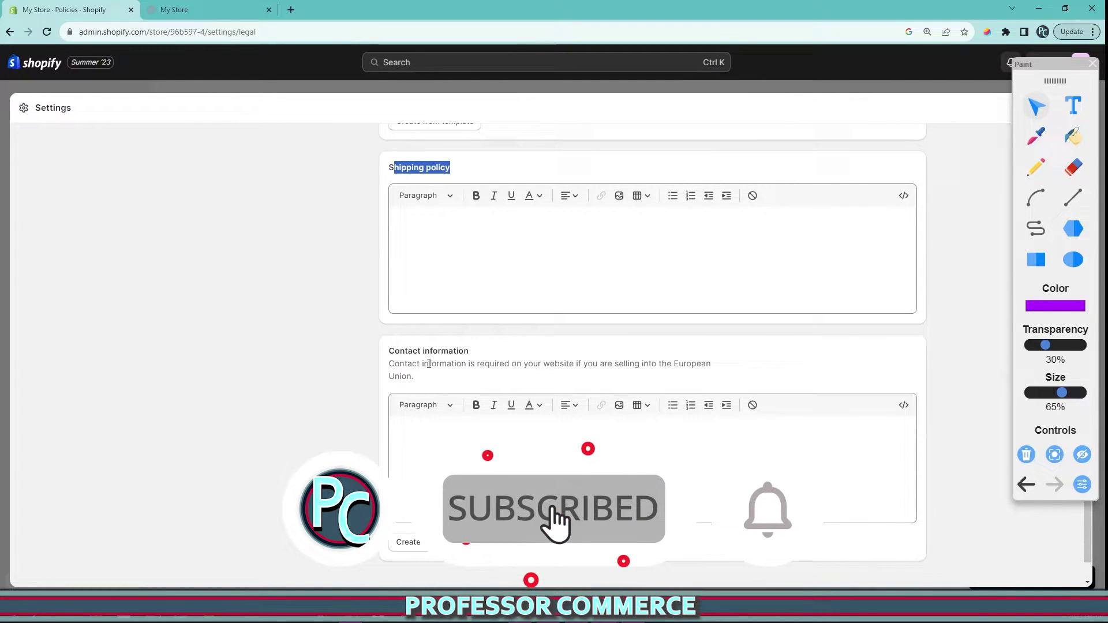
{"action": "left_click_drag", "start_coordinate": [389, 351], "coordinate": [469, 351]}
{"action": "left_click", "coordinate": [461, 364]}
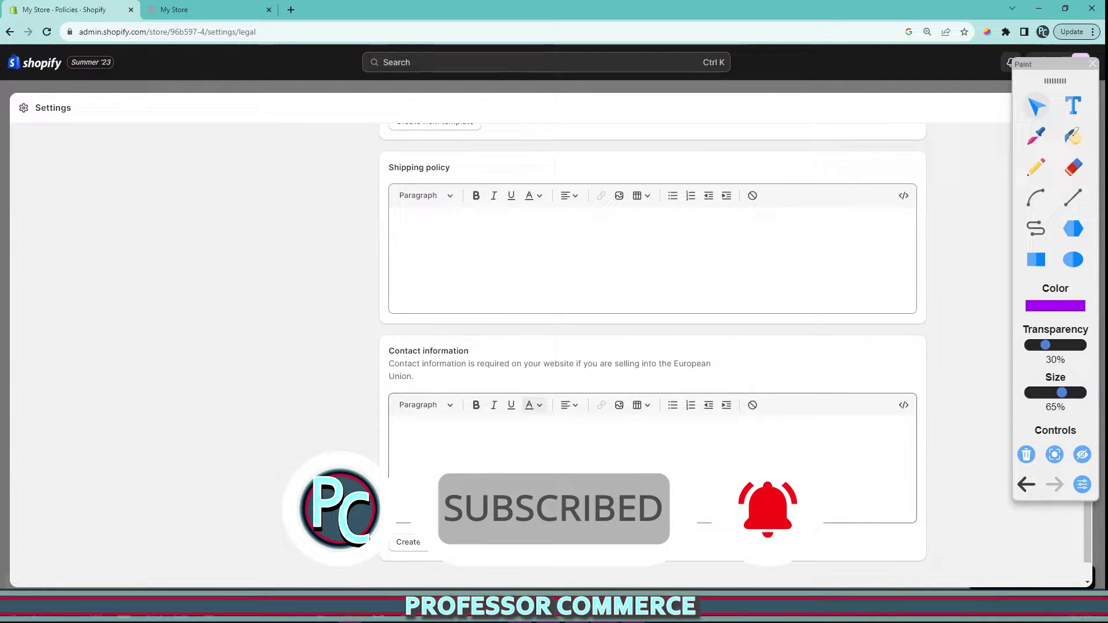
{"action": "scroll", "coordinate": [773, 470], "scroll_direction": "up", "scroll_amount": 9}
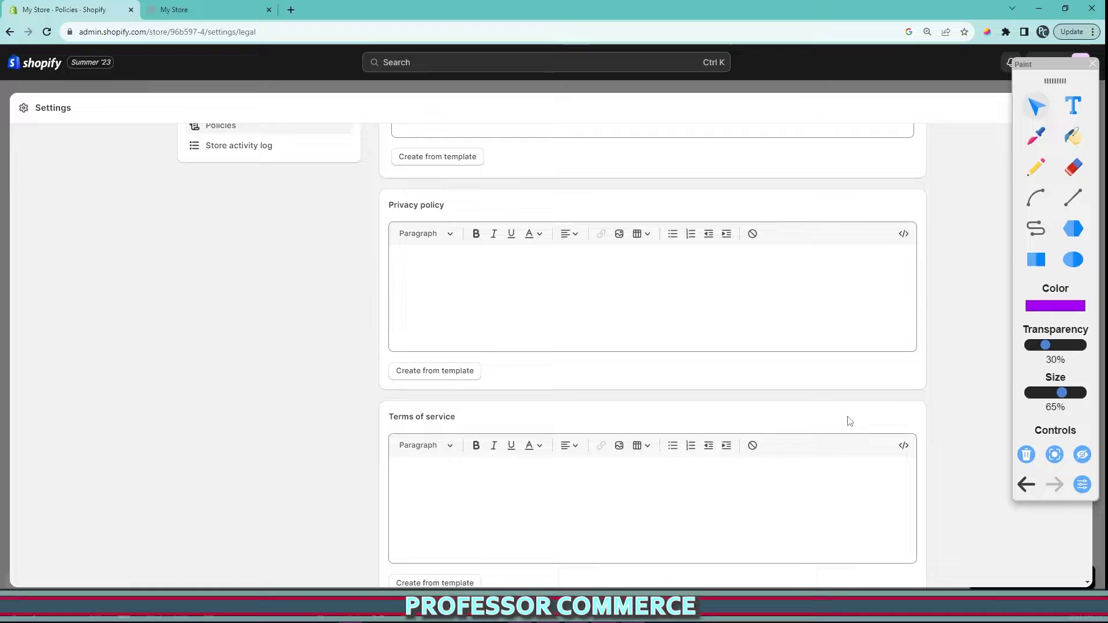
{"action": "scroll", "coordinate": [792, 376], "scroll_direction": "up", "scroll_amount": 3}
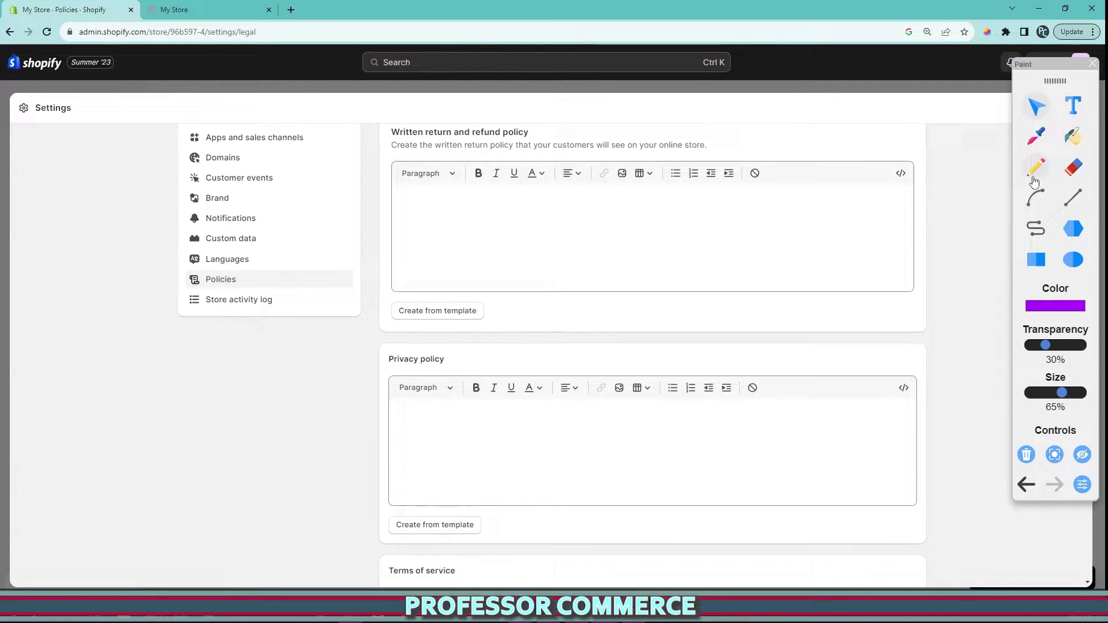
Step: Mark the Create from template option for the refund policy, then clear the drawings
{"action": "left_click", "coordinate": [1036, 168]}
{"action": "mouse_move", "coordinate": [456, 315]}
{"action": "left_mouse_down"}
{"action": "mouse_move", "coordinate": [515, 304]}
{"action": "mouse_move", "coordinate": [477, 310]}
{"action": "mouse_move", "coordinate": [425, 292]}
{"action": "mouse_move", "coordinate": [393, 300]}
{"action": "left_mouse_up"}
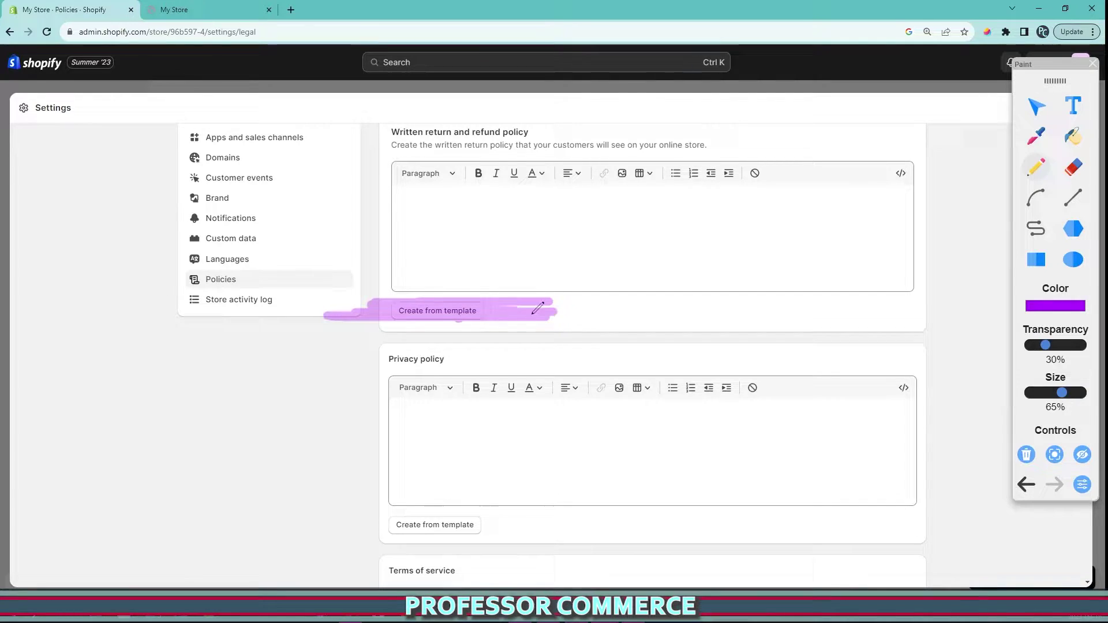
{"action": "mouse_move", "coordinate": [537, 310]}
{"action": "left_mouse_down"}
{"action": "mouse_move", "coordinate": [490, 309]}
{"action": "mouse_move", "coordinate": [554, 324]}
{"action": "mouse_move", "coordinate": [372, 330]}
{"action": "left_mouse_up"}
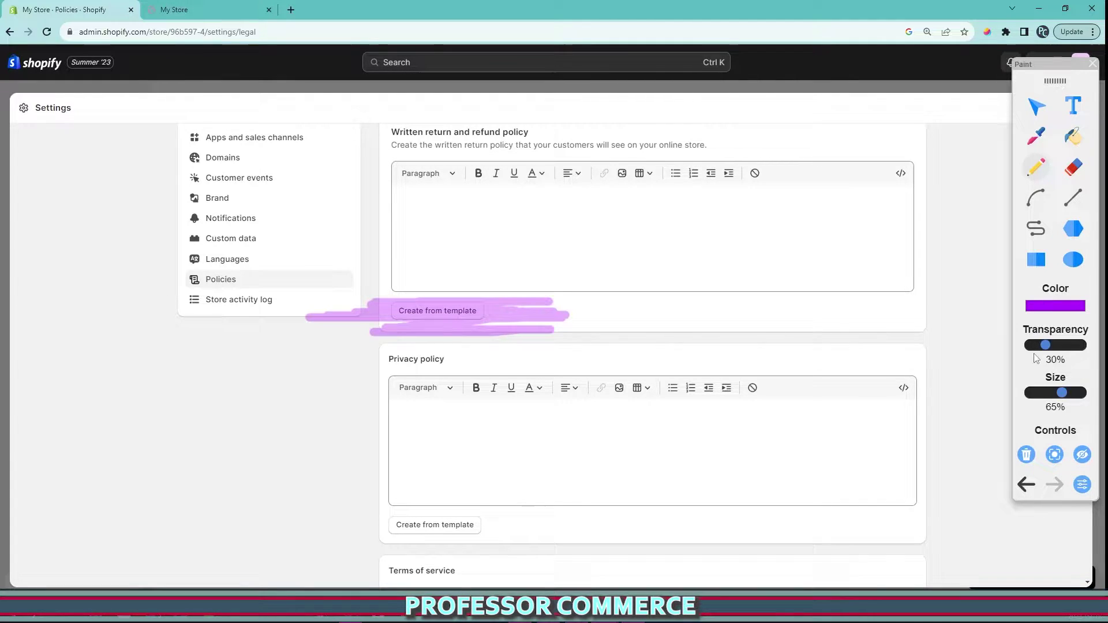
{"action": "left_click", "coordinate": [1027, 454]}
Step: Underline the storefront footer copyright line, then clear the annotations
{"action": "scroll", "coordinate": [577, 277], "scroll_direction": "up", "scroll_amount": 5}
{"action": "scroll", "coordinate": [410, 231], "scroll_direction": "down", "scroll_amount": 3}
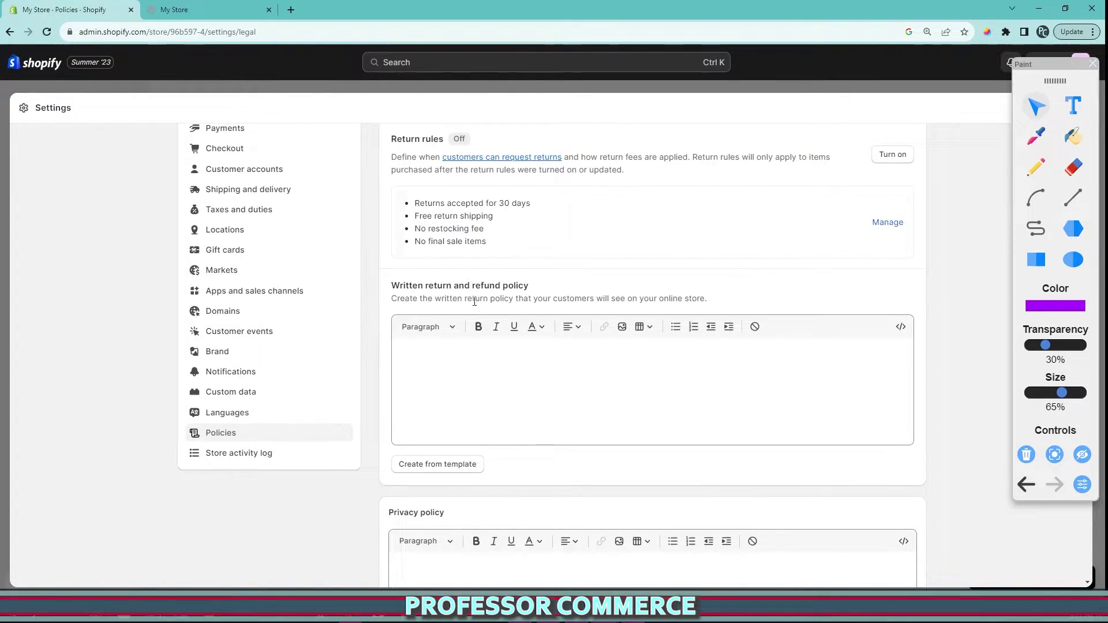
{"action": "scroll", "coordinate": [482, 318], "scroll_direction": "down", "scroll_amount": 10}
{"action": "scroll", "coordinate": [492, 343], "scroll_direction": "up", "scroll_amount": 5}
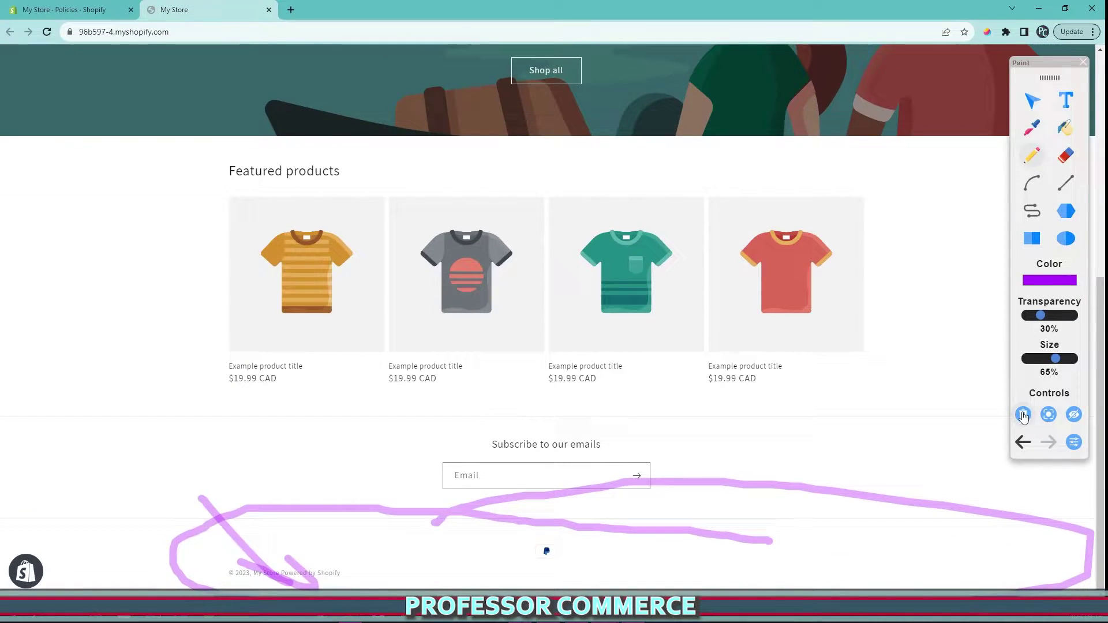
{"action": "left_click", "coordinate": [1023, 415]}
{"action": "left_click_drag", "start_coordinate": [279, 563], "coordinate": [704, 571]}
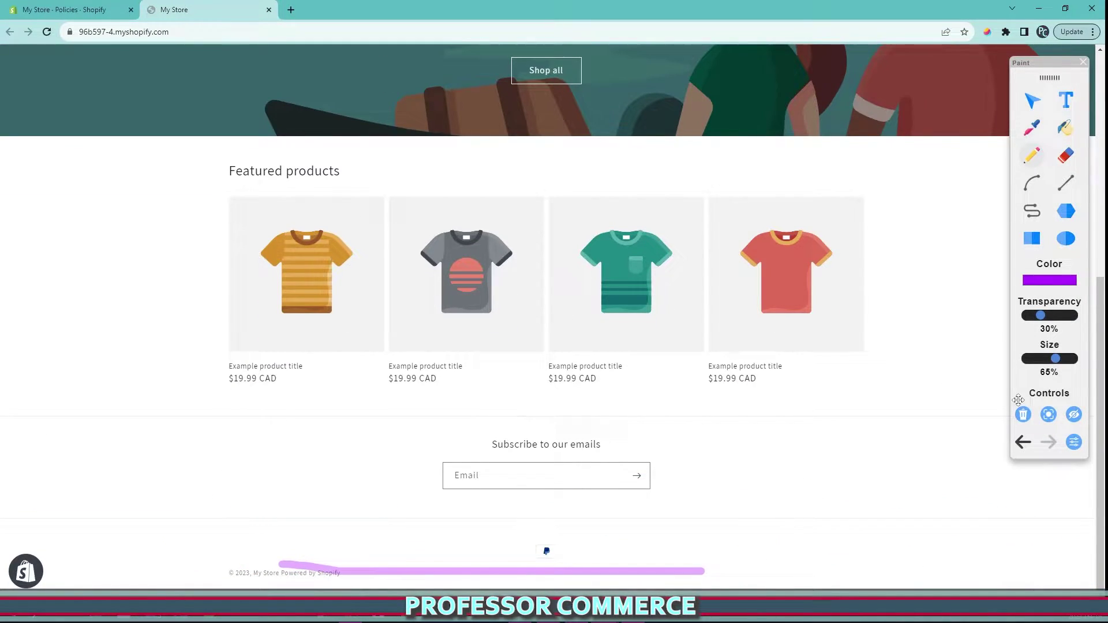
{"action": "left_click", "coordinate": [1023, 414]}
Step: Fill the written return and refund policy with Create from template text
{"action": "key", "text": "ctrl+Page_Up"}
{"action": "scroll", "coordinate": [478, 328], "scroll_direction": "up", "scroll_amount": 8}
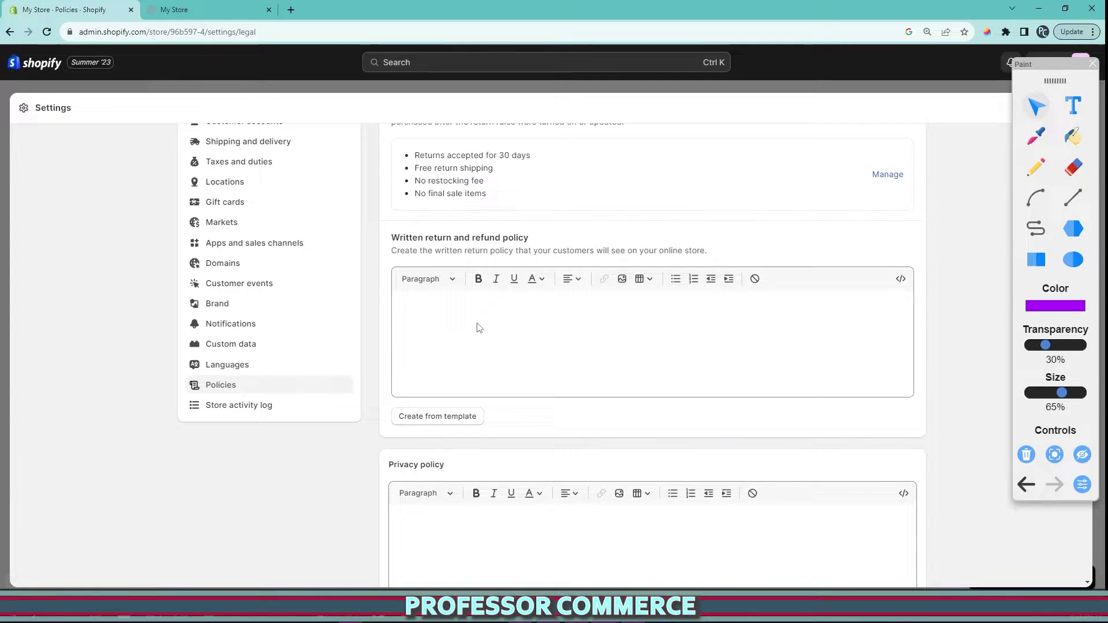
{"action": "scroll", "coordinate": [478, 328], "scroll_direction": "up", "scroll_amount": 3}
{"action": "scroll", "coordinate": [473, 344], "scroll_direction": "down", "scroll_amount": 3}
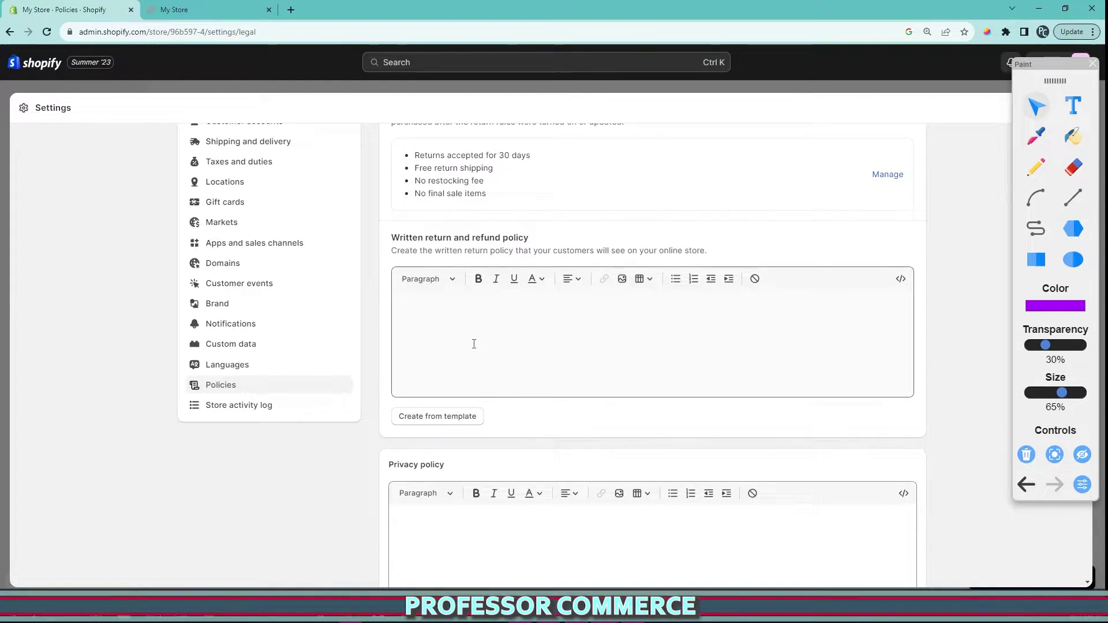
{"action": "left_click", "coordinate": [456, 346]}
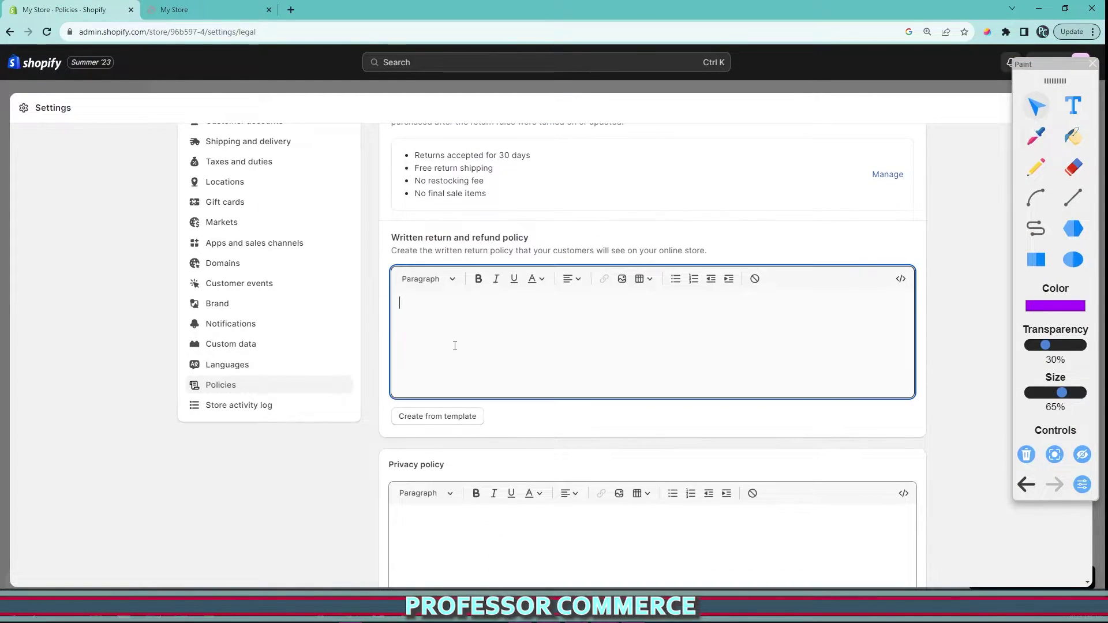
{"action": "left_click", "coordinate": [439, 417]}
{"action": "scroll", "coordinate": [541, 480], "scroll_direction": "down", "scroll_amount": 1}
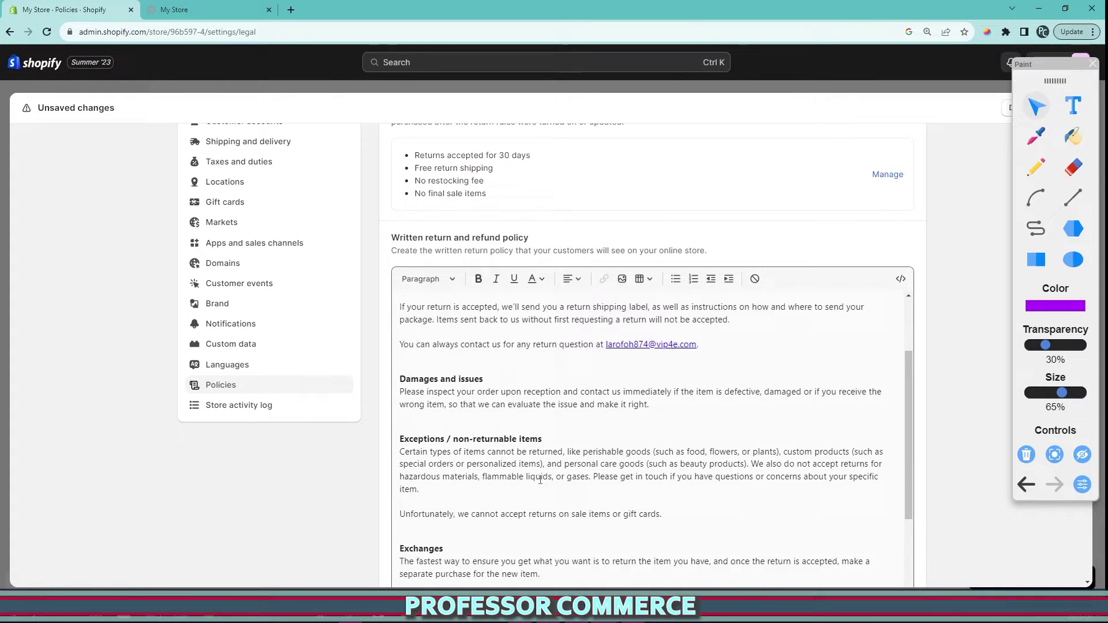
{"action": "scroll", "coordinate": [540, 480], "scroll_direction": "down", "scroll_amount": 5}
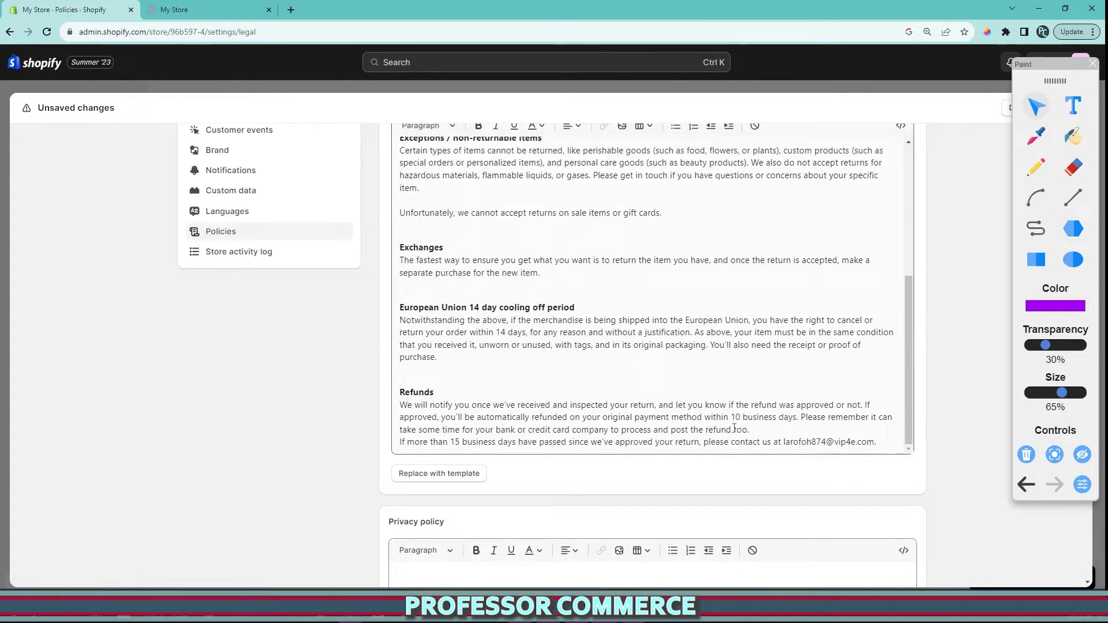
{"action": "scroll", "coordinate": [663, 426], "scroll_direction": "down", "scroll_amount": 5}
{"action": "scroll", "coordinate": [664, 421], "scroll_direction": "up", "scroll_amount": 10}
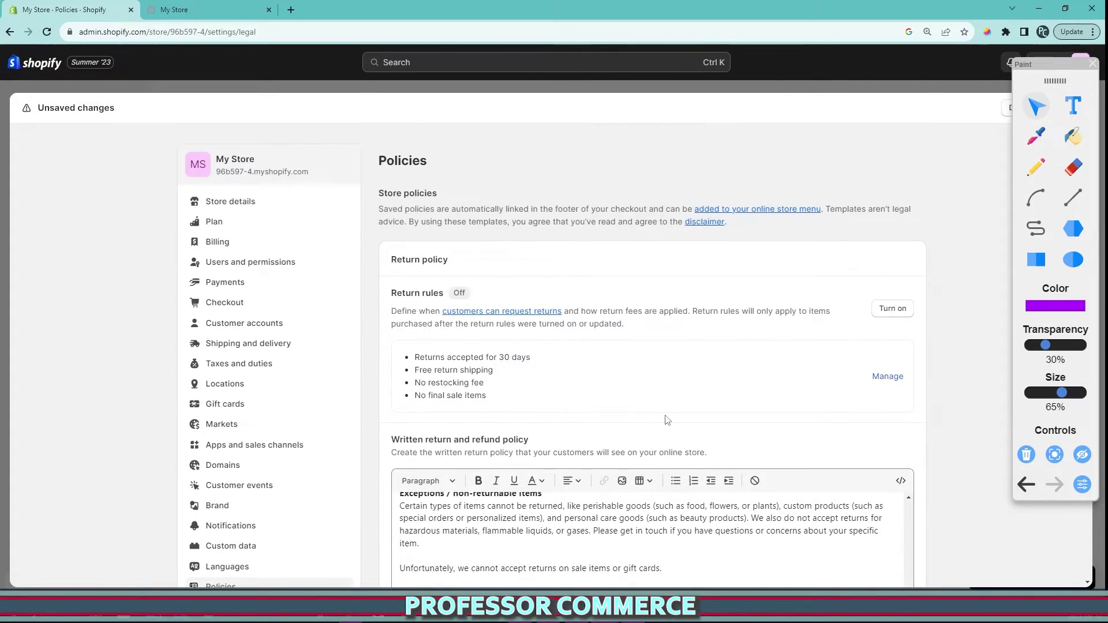
{"action": "left_click", "coordinate": [1036, 167]}
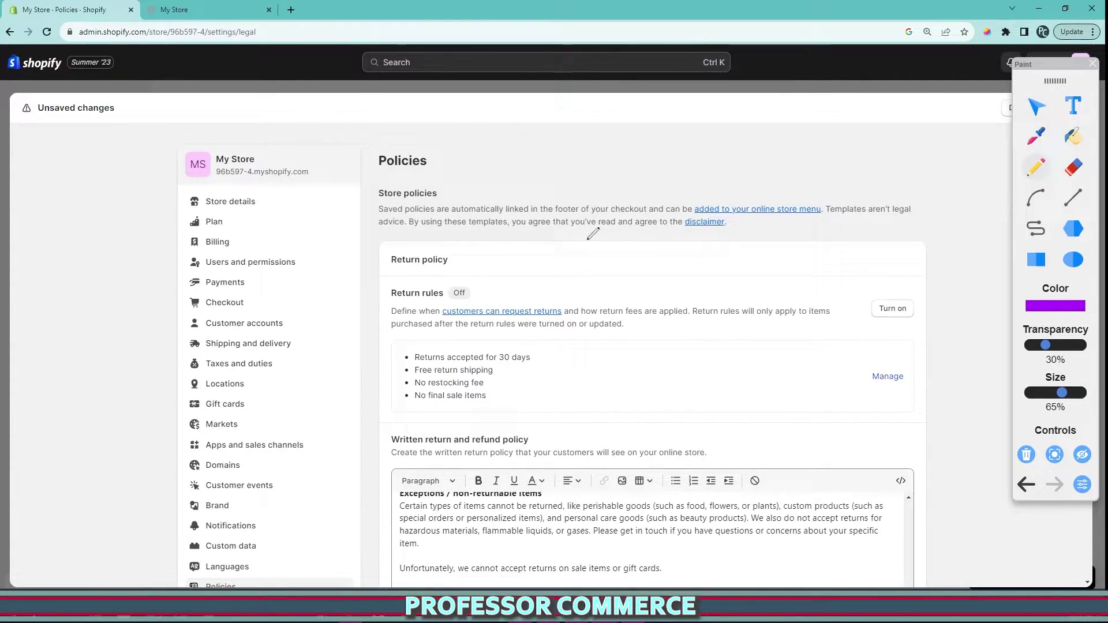
{"action": "left_click_drag", "start_coordinate": [826, 209], "coordinate": [921, 211]}
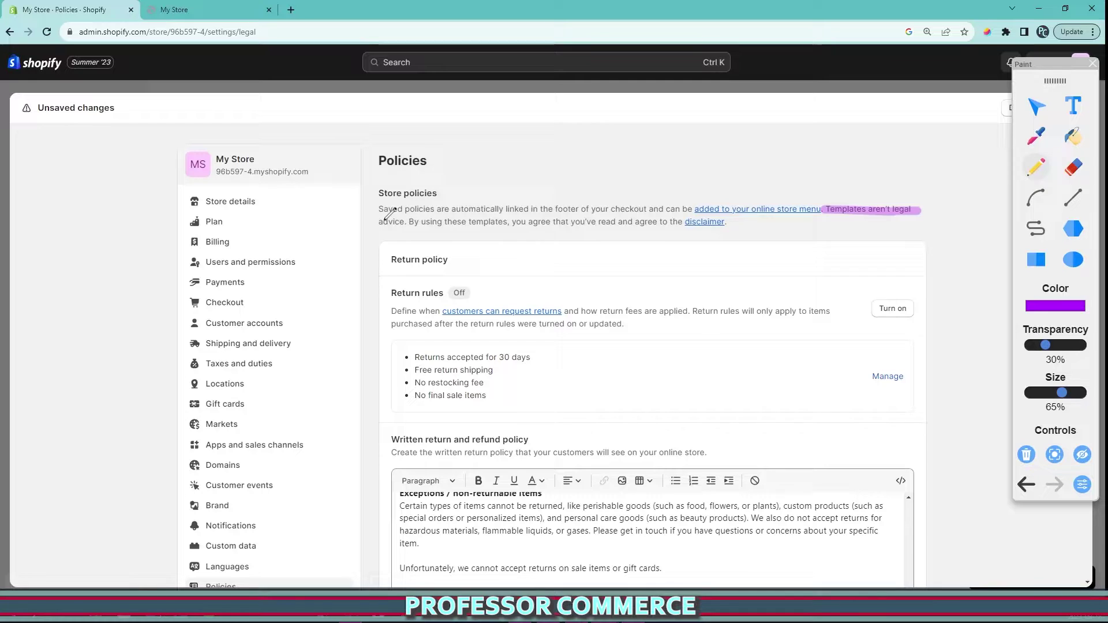
{"action": "left_click_drag", "start_coordinate": [381, 222], "coordinate": [522, 225]}
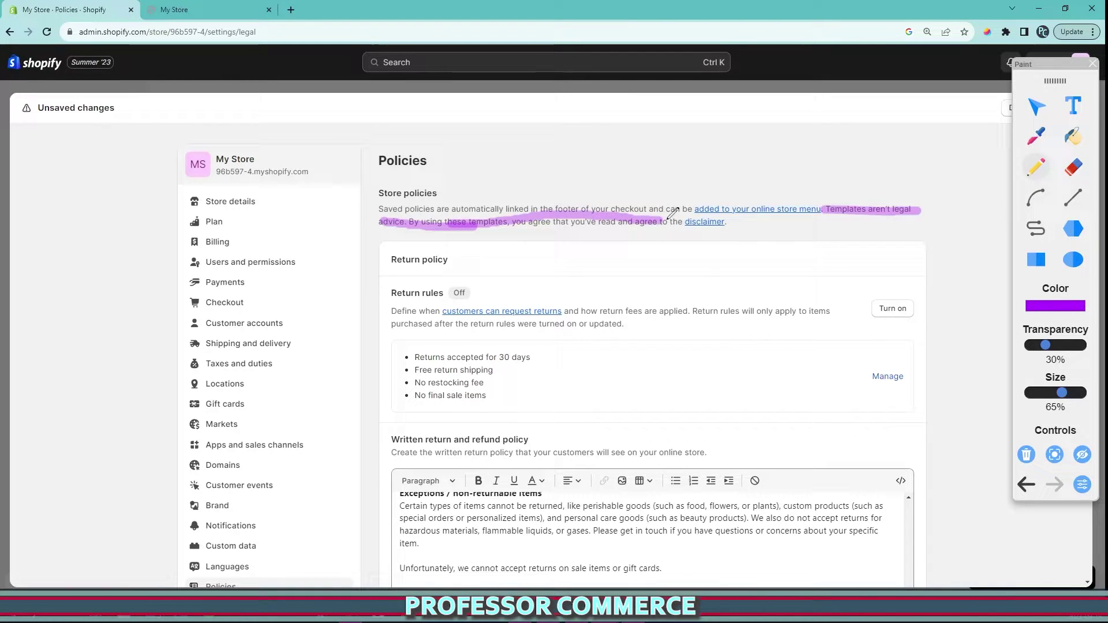
{"action": "mouse_move", "coordinate": [678, 225]}
{"action": "left_mouse_down"}
{"action": "mouse_move", "coordinate": [562, 225]}
{"action": "mouse_move", "coordinate": [817, 239]}
{"action": "left_mouse_up"}
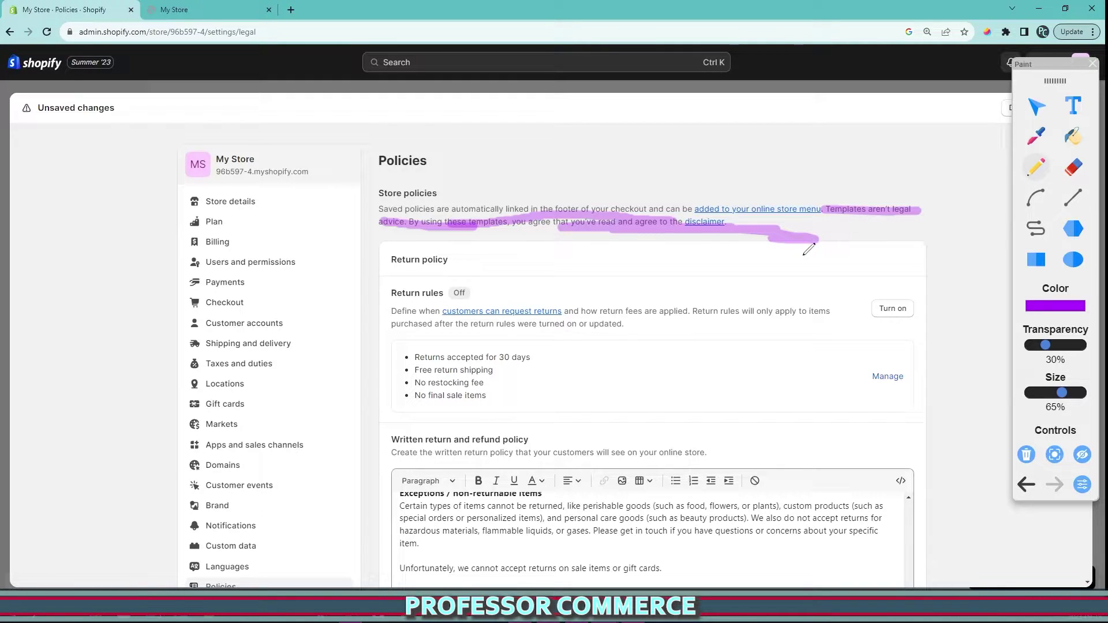
{"action": "left_click_drag", "start_coordinate": [740, 453], "coordinate": [858, 250]}
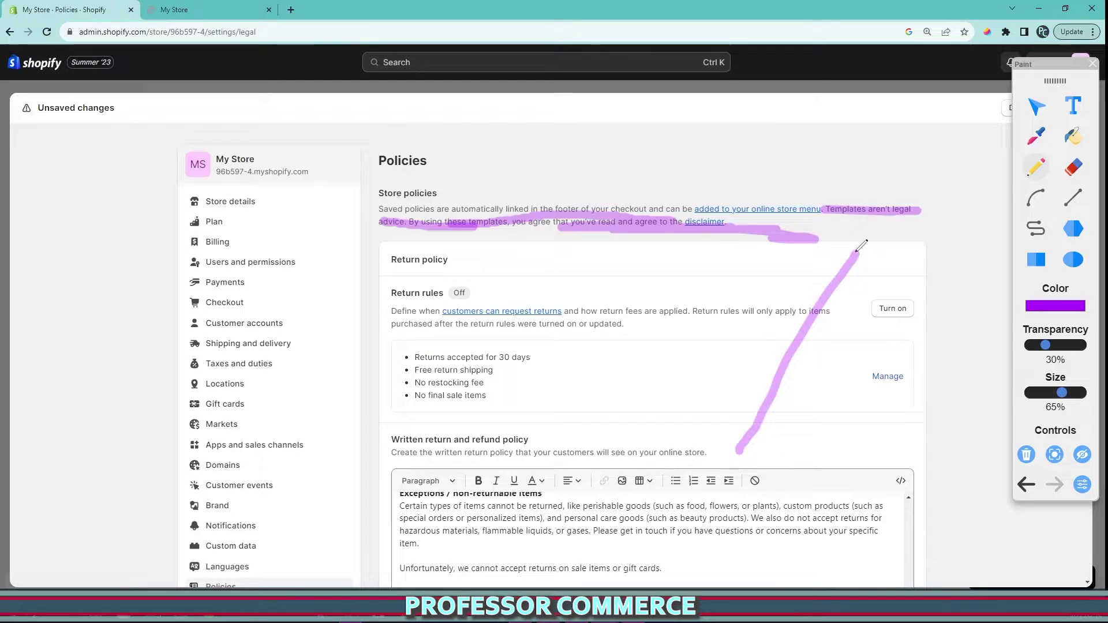
{"action": "left_click_drag", "start_coordinate": [767, 292], "coordinate": [897, 319]}
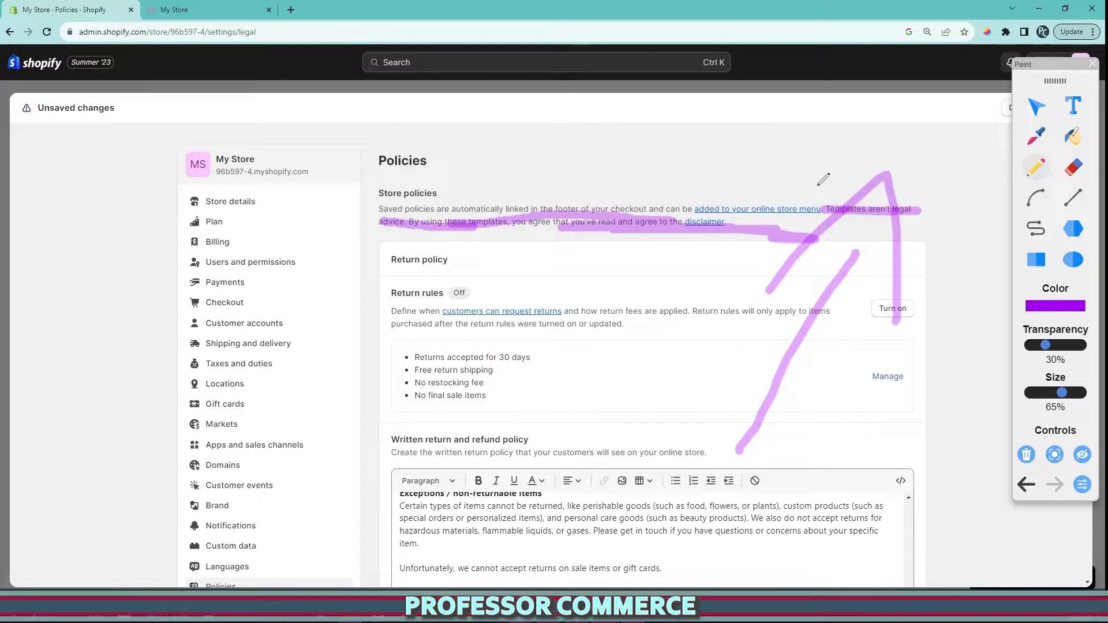
{"action": "left_click_drag", "start_coordinate": [770, 147], "coordinate": [927, 154]}
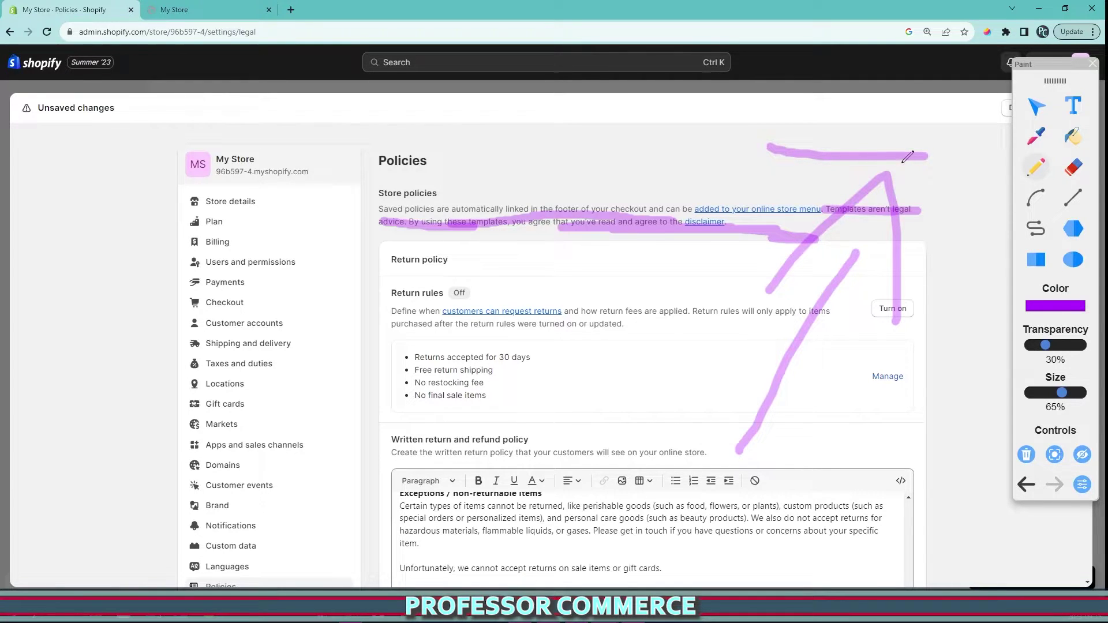
Step: Clear the annotations, save the store policies, and close Settings to the admin Home page
{"action": "left_click", "coordinate": [1037, 106]}
{"action": "scroll", "coordinate": [413, 206], "scroll_direction": "down", "scroll_amount": 5}
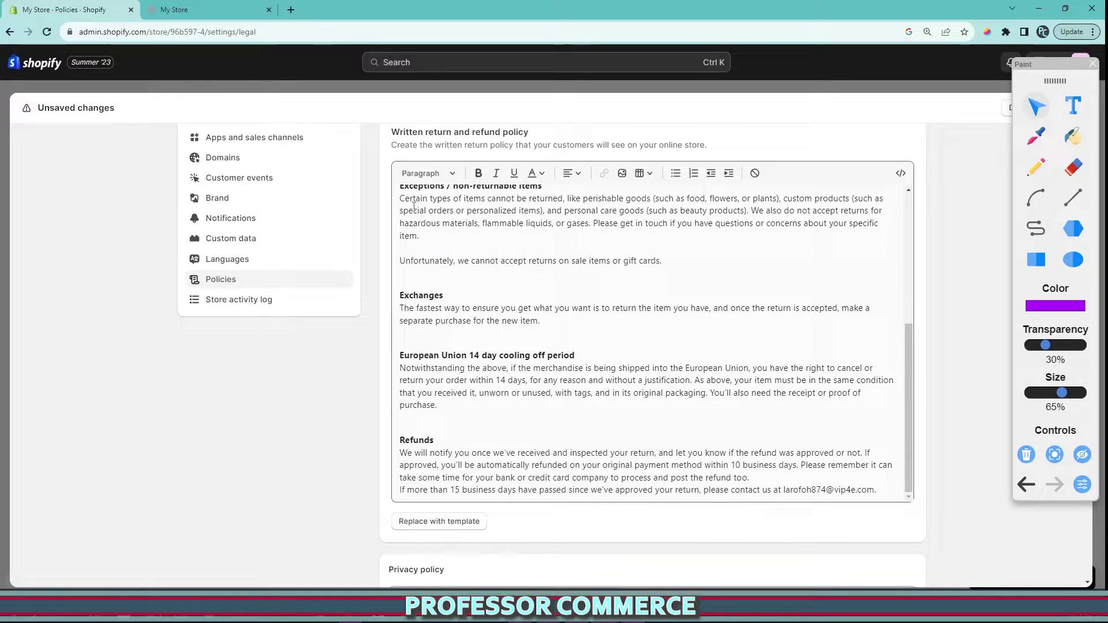
{"action": "scroll", "coordinate": [498, 335], "scroll_direction": "up", "scroll_amount": 10}
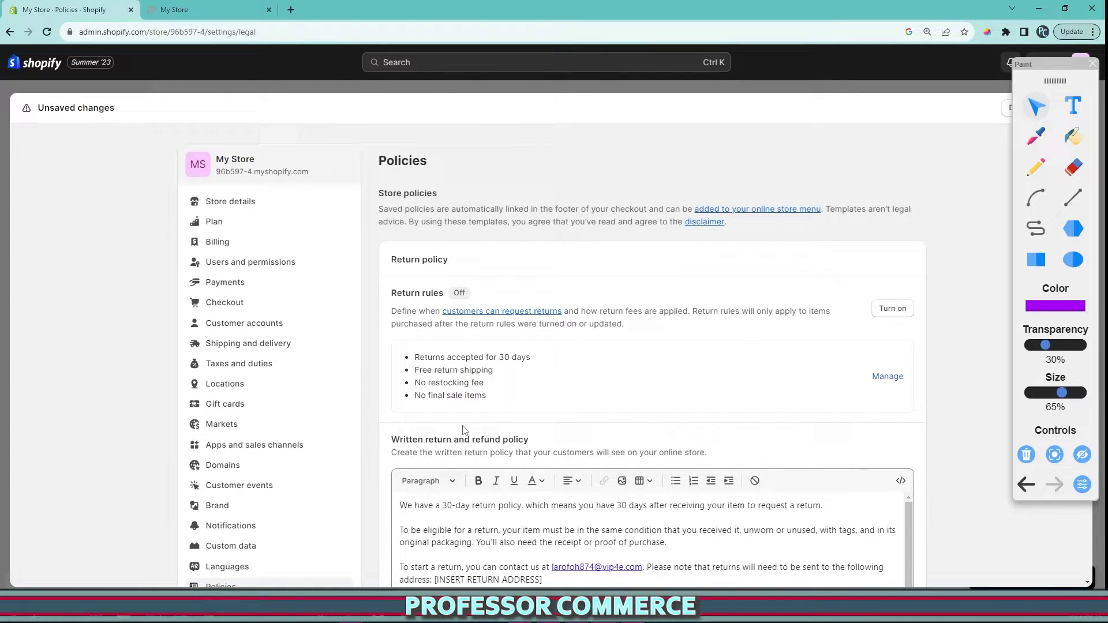
{"action": "left_click_drag", "start_coordinate": [1055, 81], "coordinate": [1030, 194]}
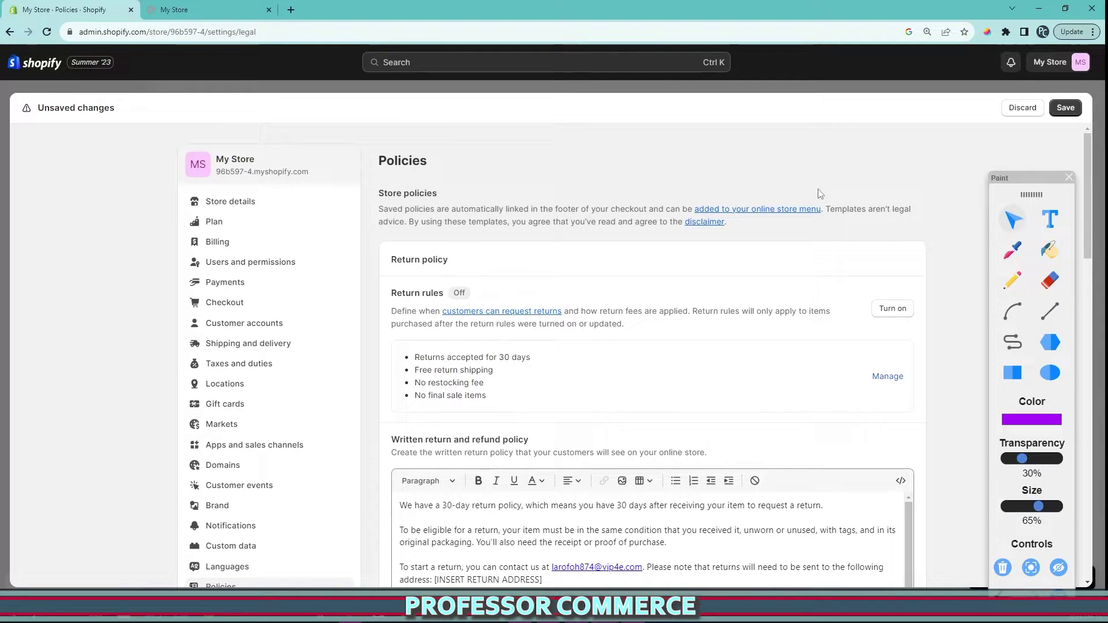
{"action": "left_click", "coordinate": [1065, 108]}
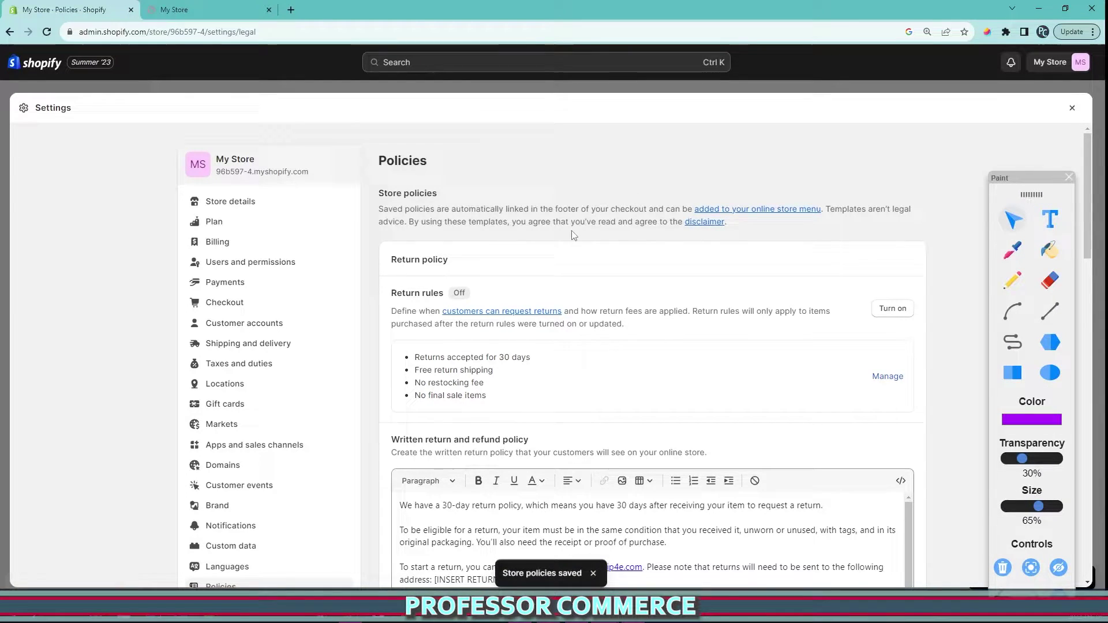
{"action": "left_click", "coordinate": [208, 10]}
{"action": "left_click", "coordinate": [47, 32]}
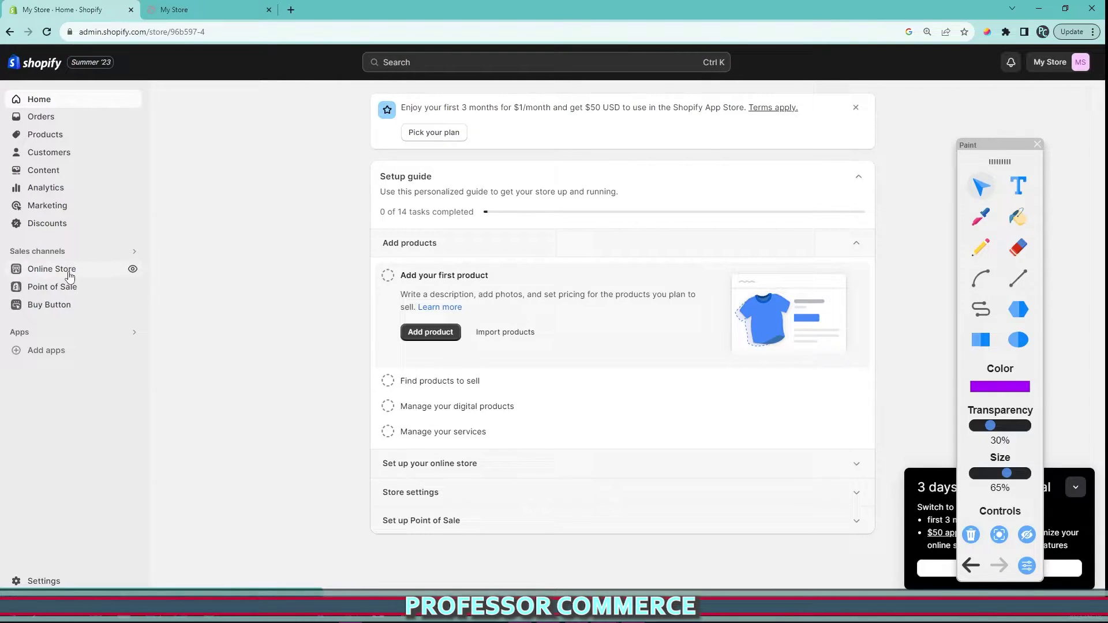
Step: Open the Footer menu under Online Store > Navigation and start a new menu item
{"action": "left_click", "coordinate": [69, 271]}
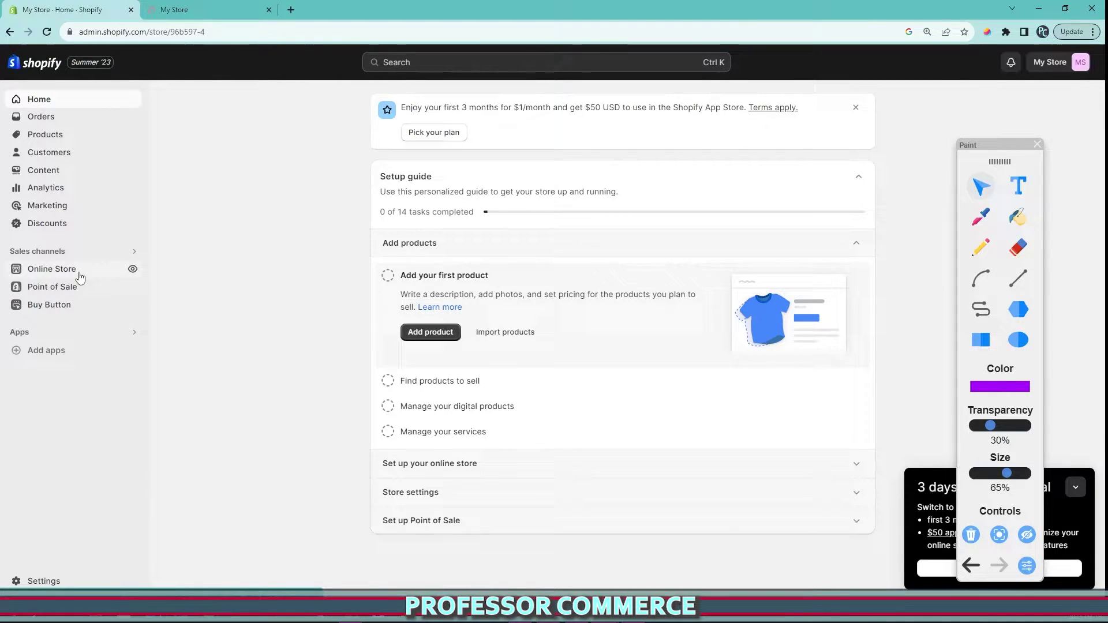
{"action": "left_click", "coordinate": [71, 345]}
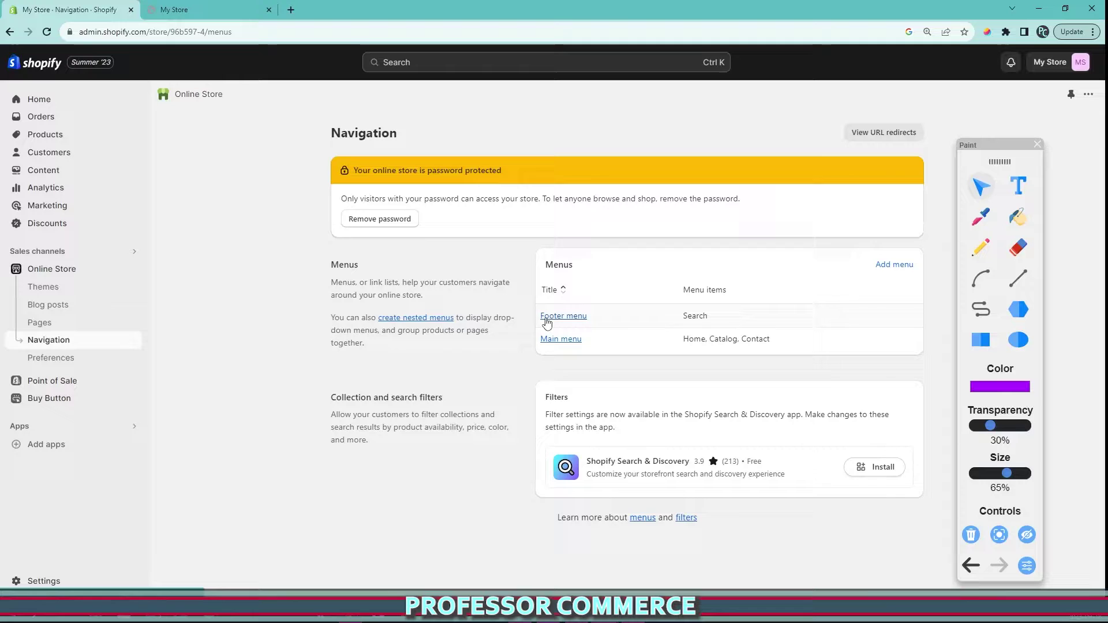
{"action": "left_click", "coordinate": [548, 319]}
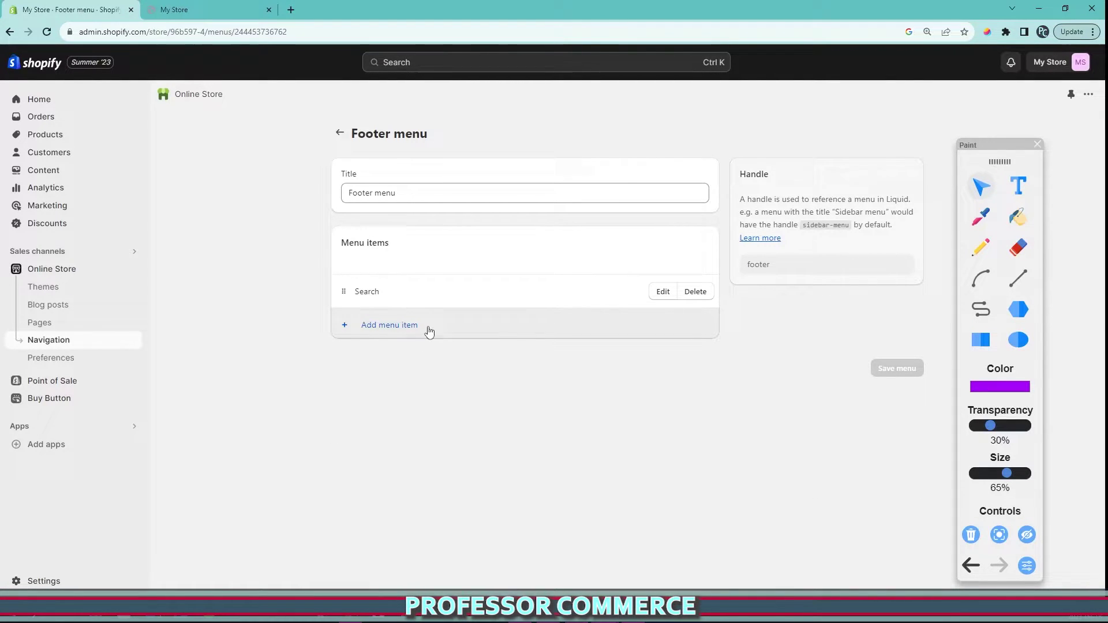
{"action": "left_click", "coordinate": [393, 326]}
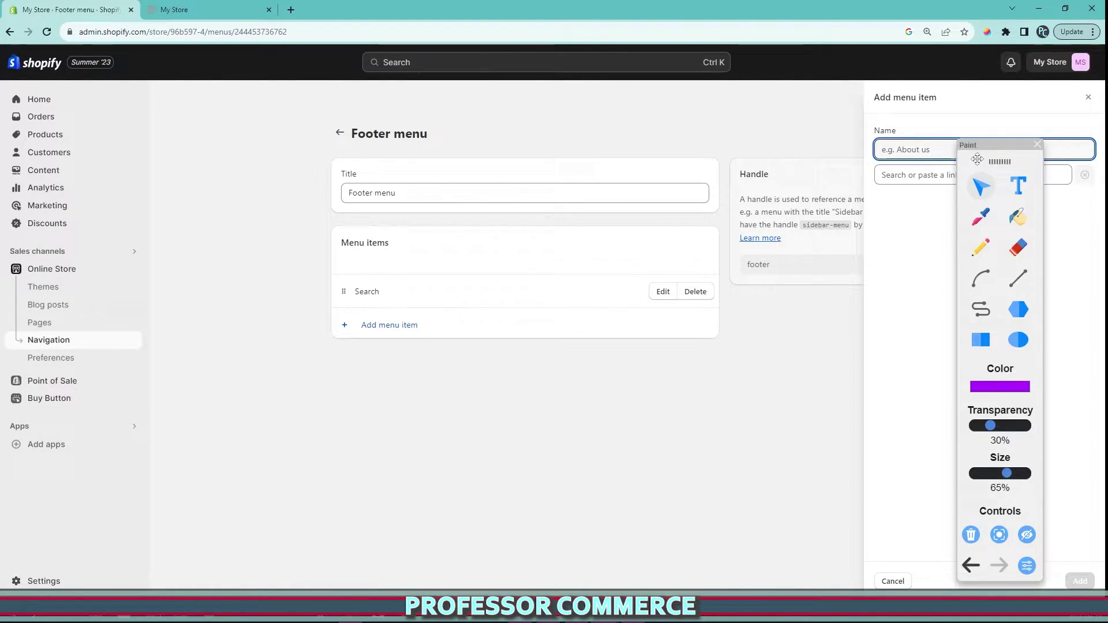
Step: Name the new footer menu item 'Refund Policy'
{"action": "mouse_move", "coordinate": [972, 145]}
{"action": "left_mouse_down"}
{"action": "mouse_move", "coordinate": [765, 186]}
{"action": "mouse_move", "coordinate": [749, 150]}
{"action": "left_mouse_up"}
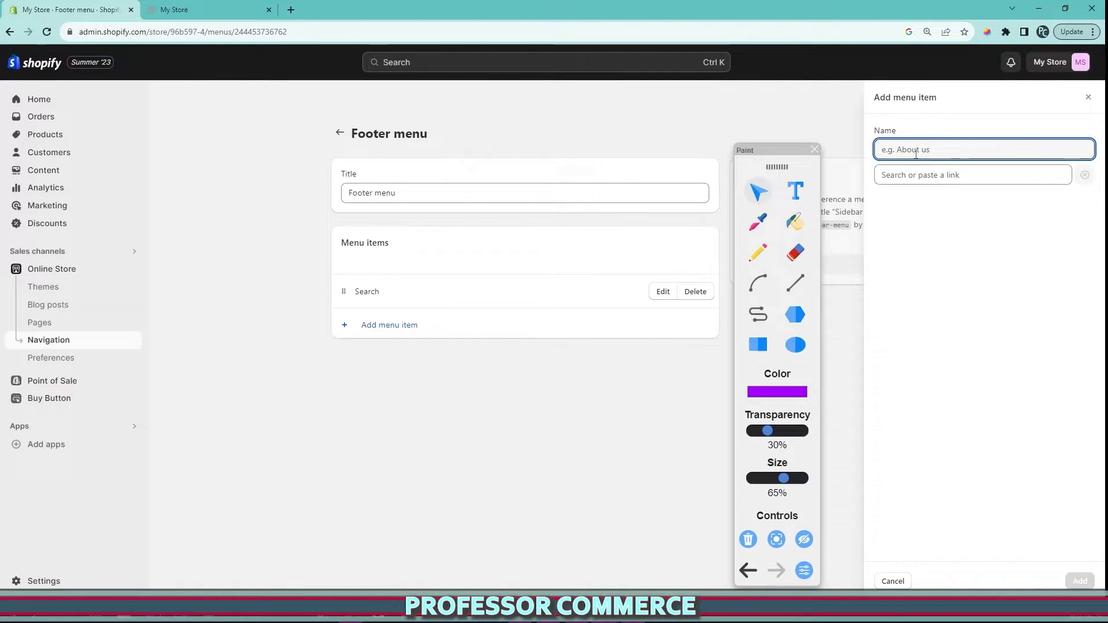
{"action": "type", "text": "Refun"}
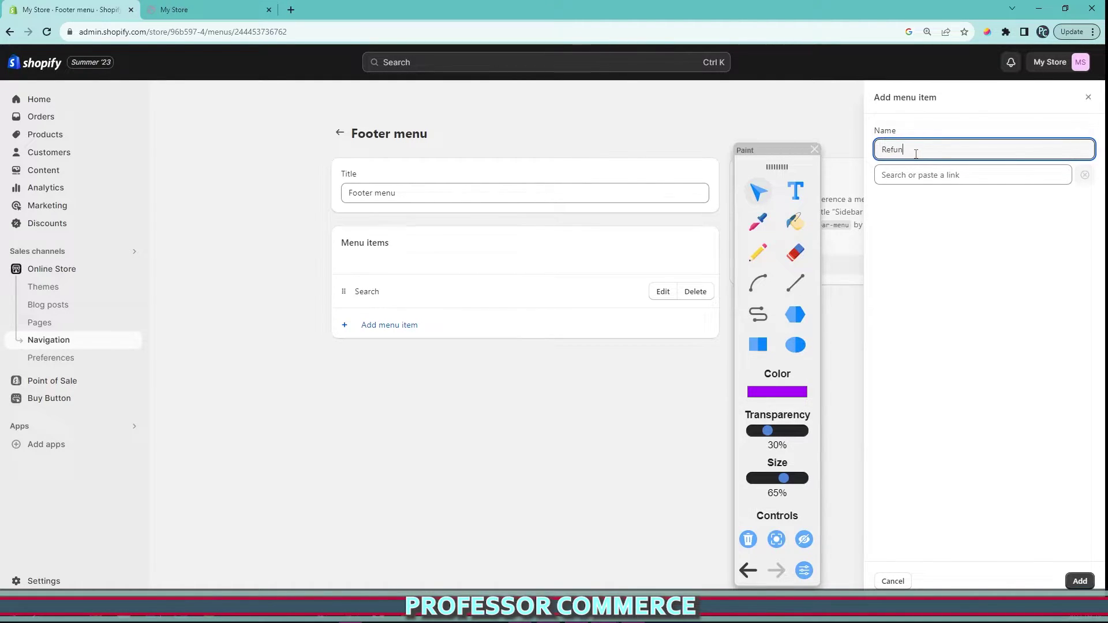
{"action": "type", "text": "d Policy"}
Step: Link the item to Policies > Refund Policy and add it to the menu
{"action": "left_click", "coordinate": [888, 178]}
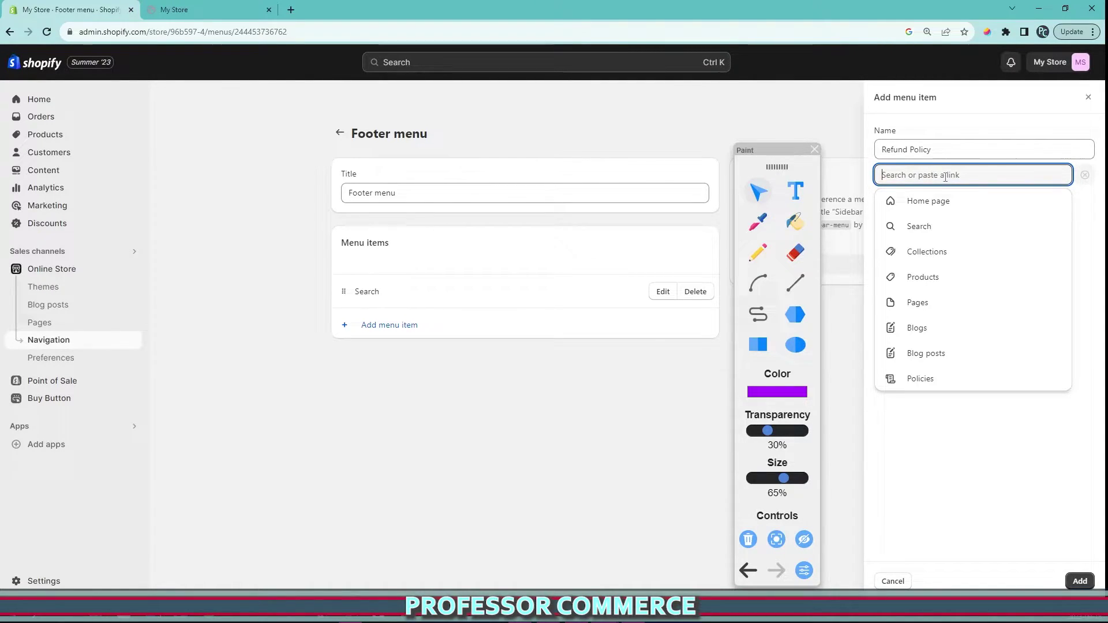
{"action": "left_click", "coordinate": [923, 380]}
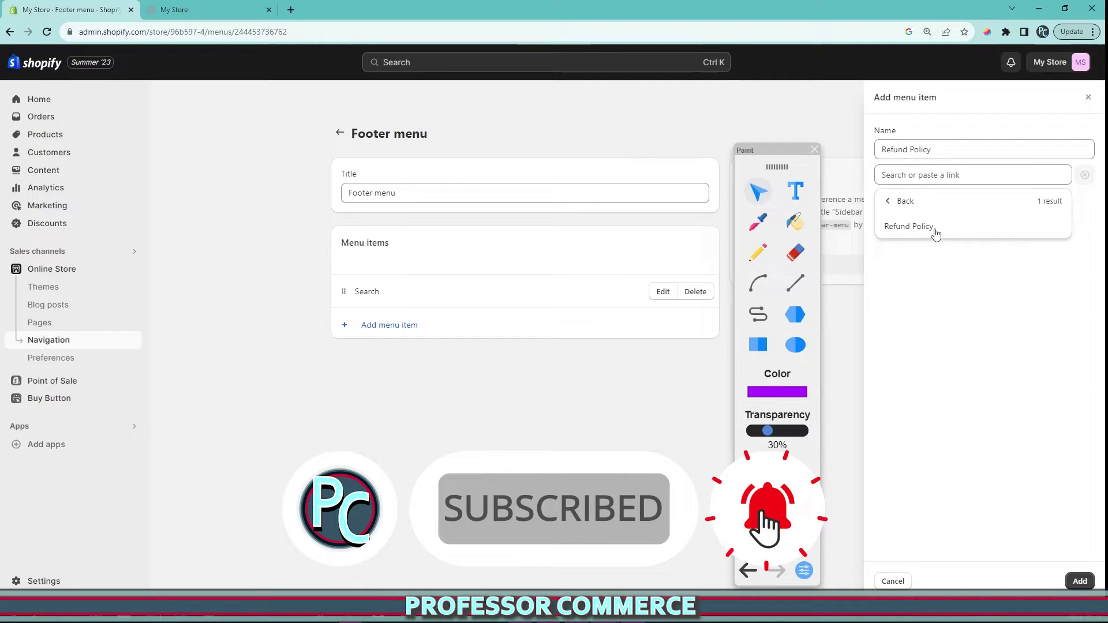
{"action": "left_click", "coordinate": [936, 233]}
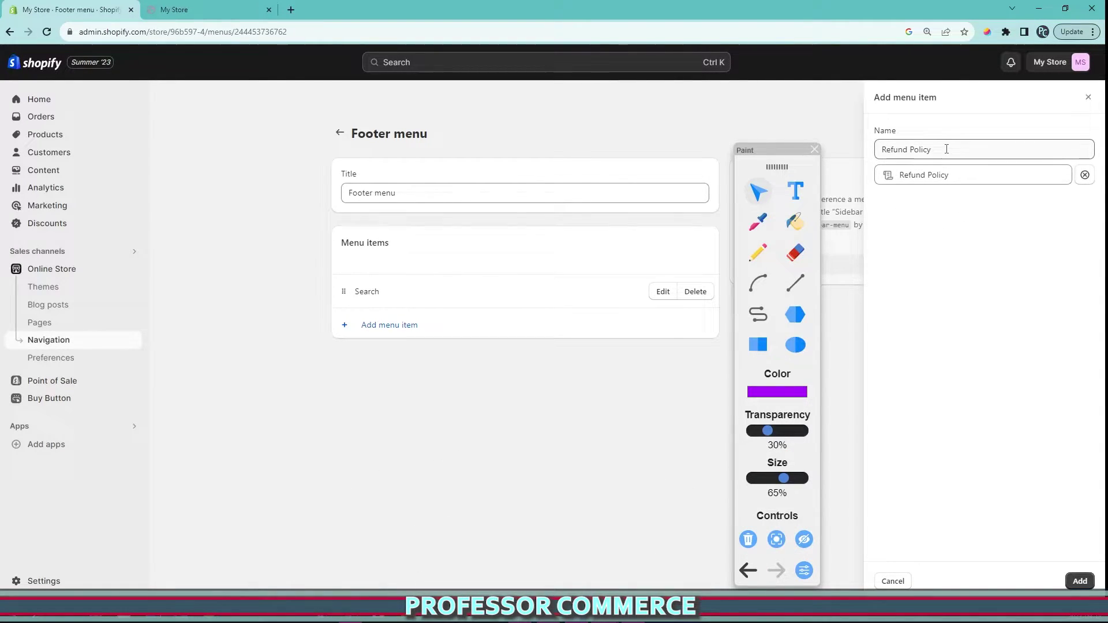
{"action": "left_click_drag", "start_coordinate": [947, 149], "coordinate": [870, 150]}
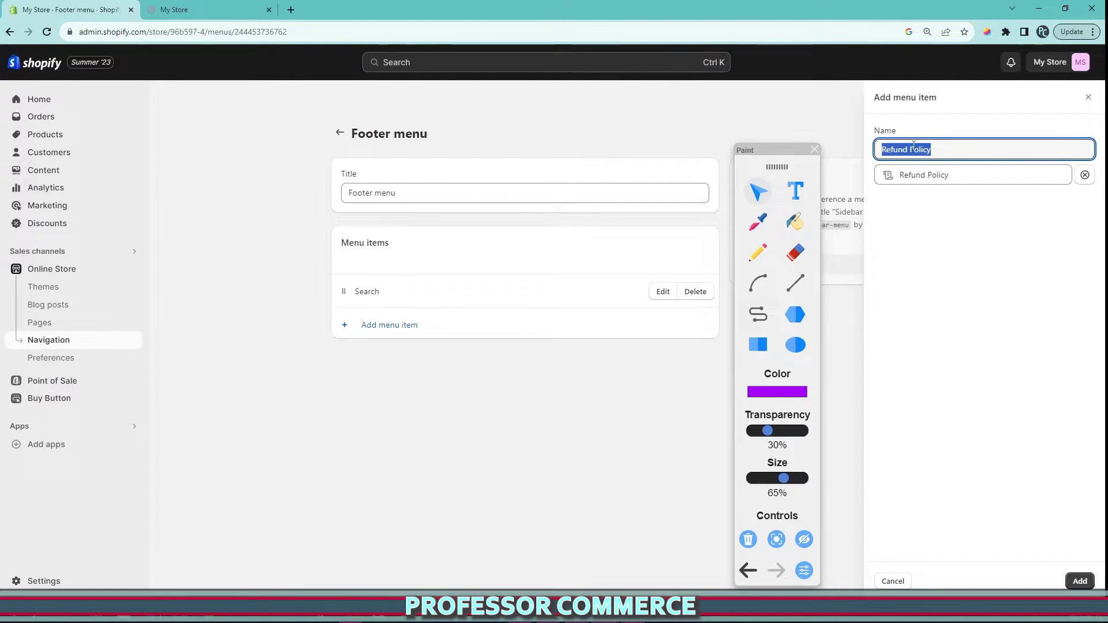
{"action": "left_click", "coordinate": [966, 176]}
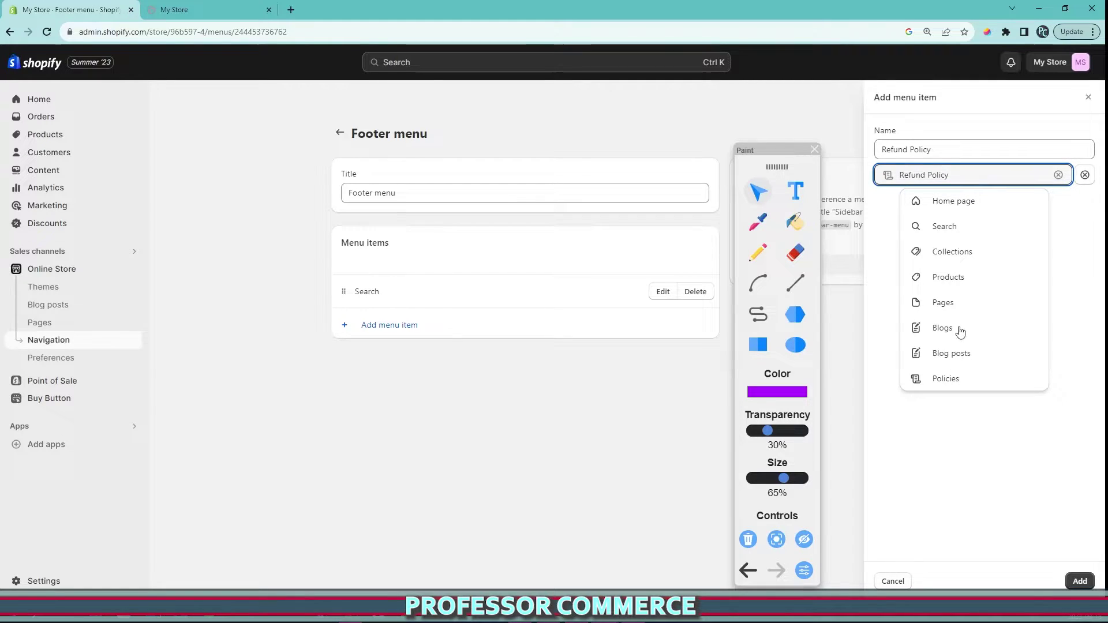
{"action": "left_click", "coordinate": [953, 381]}
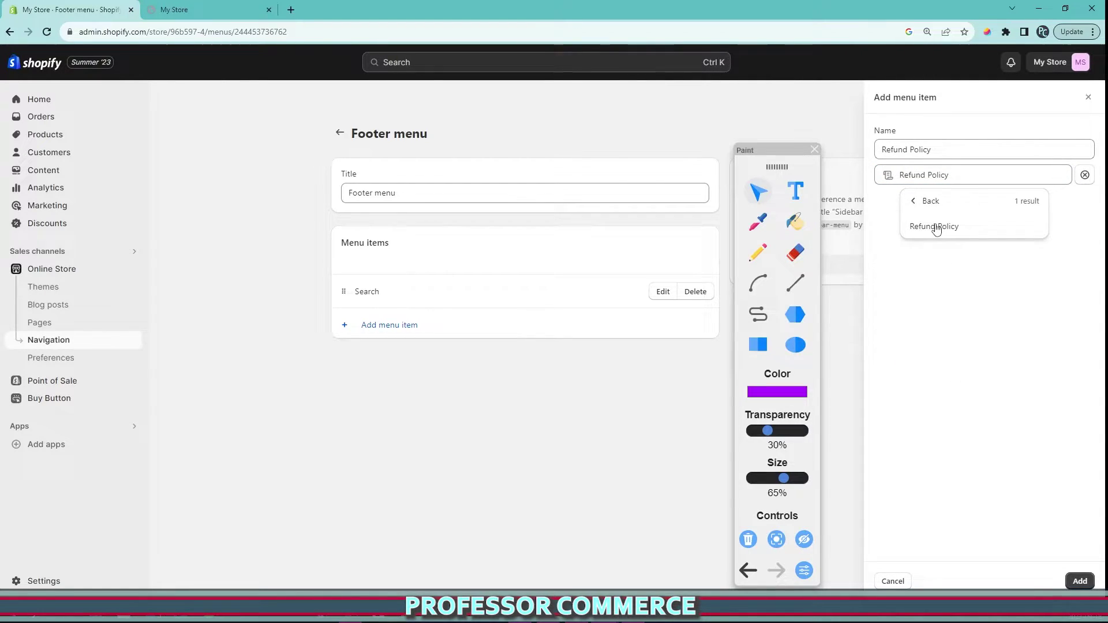
{"action": "left_click", "coordinate": [938, 226]}
{"action": "left_click", "coordinate": [1079, 581]}
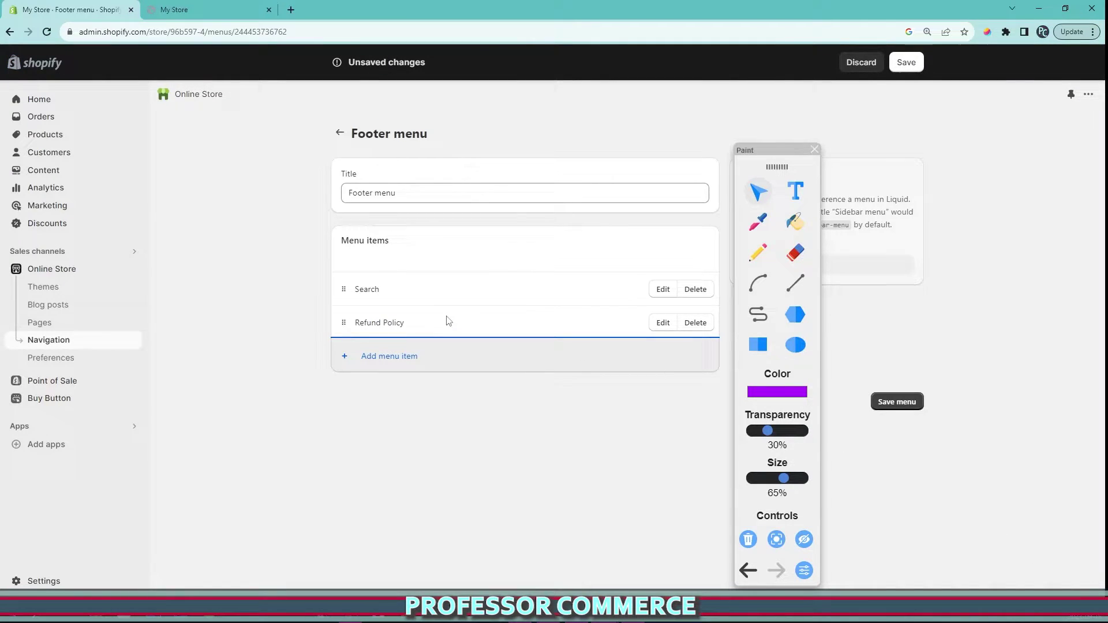
Step: Save the Footer menu, check the storefront footer, then return to the Navigation page
{"action": "left_click_drag", "start_coordinate": [356, 127], "coordinate": [442, 131]}
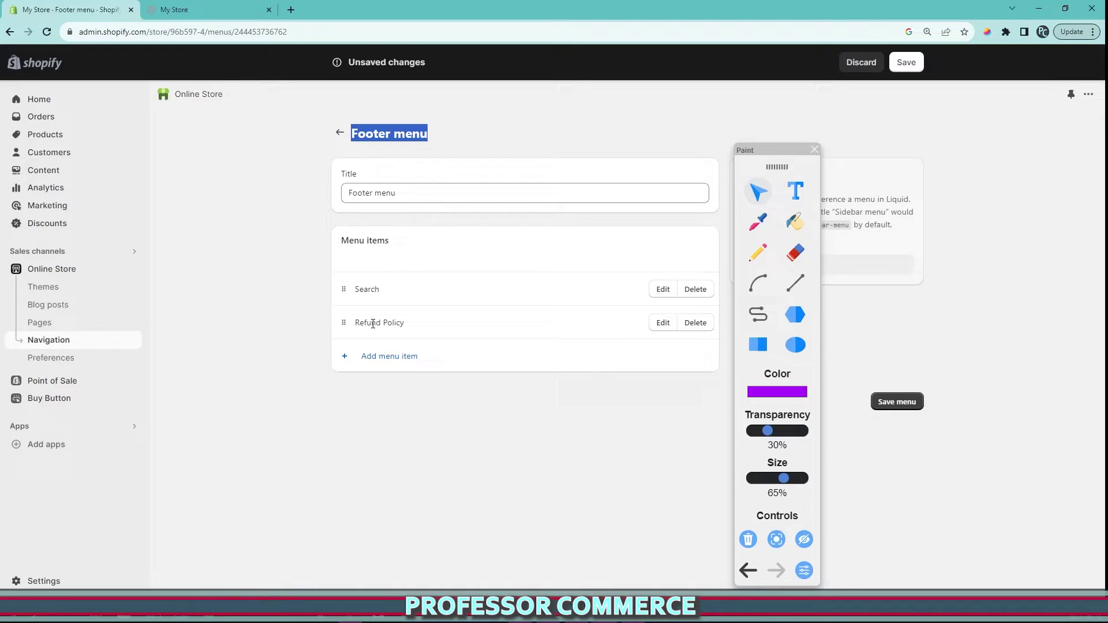
{"action": "left_click", "coordinate": [910, 402]}
{"action": "left_click", "coordinate": [48, 32]}
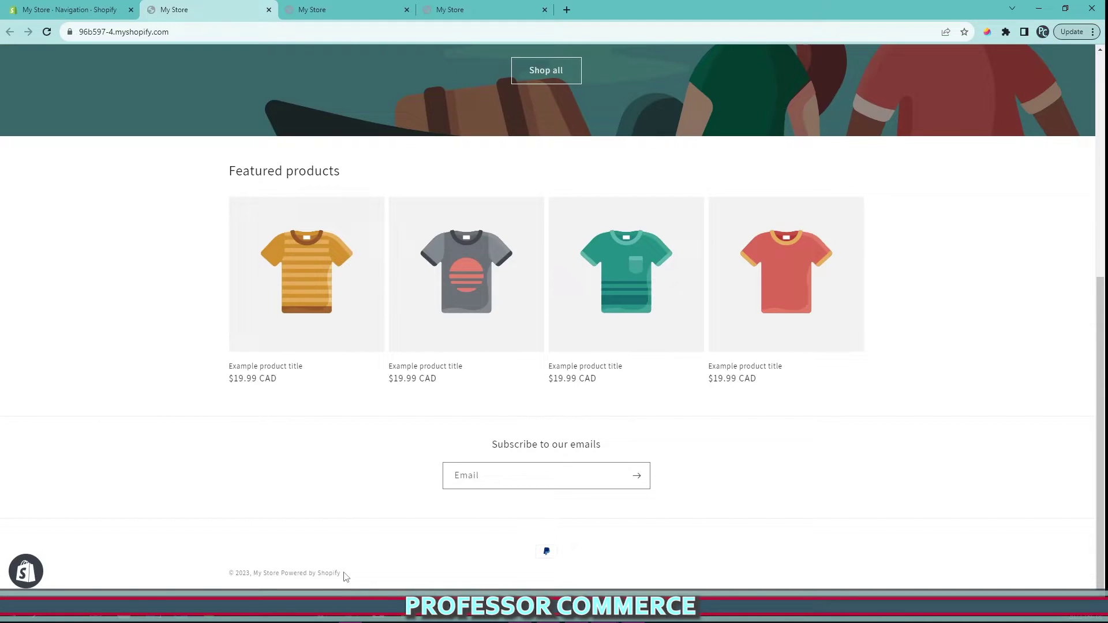
{"action": "left_click_drag", "start_coordinate": [190, 577], "coordinate": [638, 571]}
{"action": "left_click", "coordinate": [638, 571]}
{"action": "left_click", "coordinate": [109, 7]}
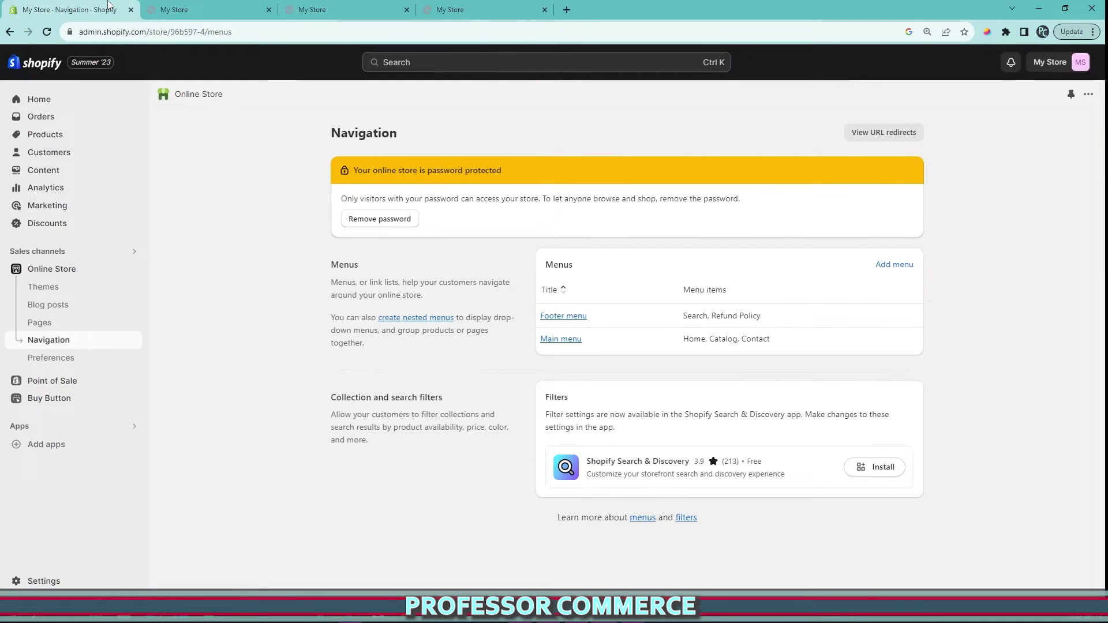
Step: Enable Show policy links in the Dawn theme's Footer section via Customize
{"action": "left_click", "coordinate": [91, 276]}
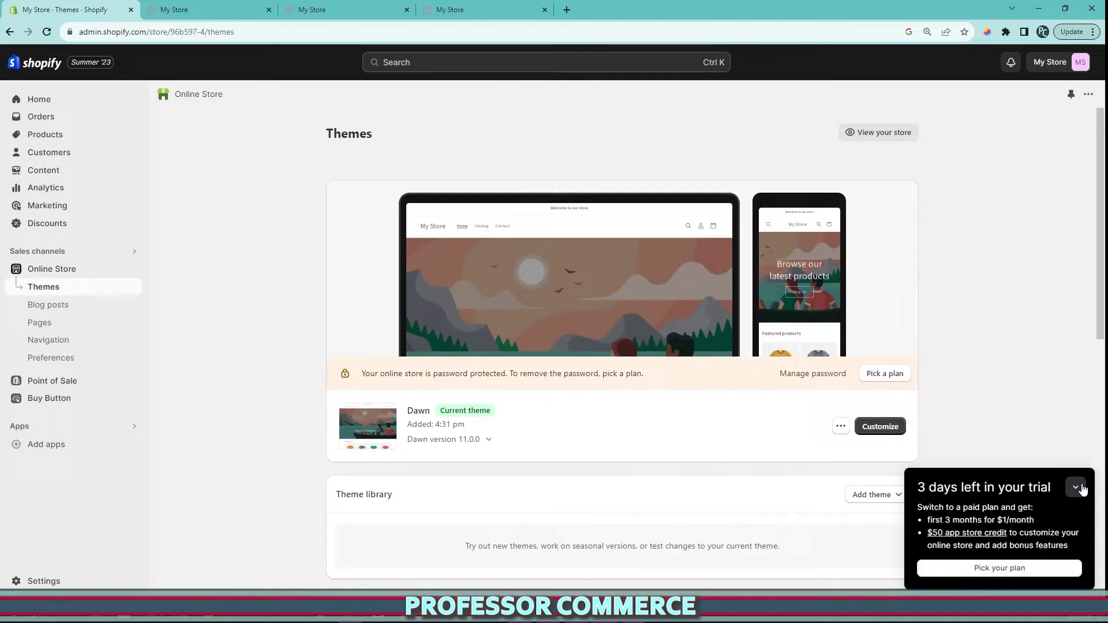
{"action": "left_click", "coordinate": [874, 436]}
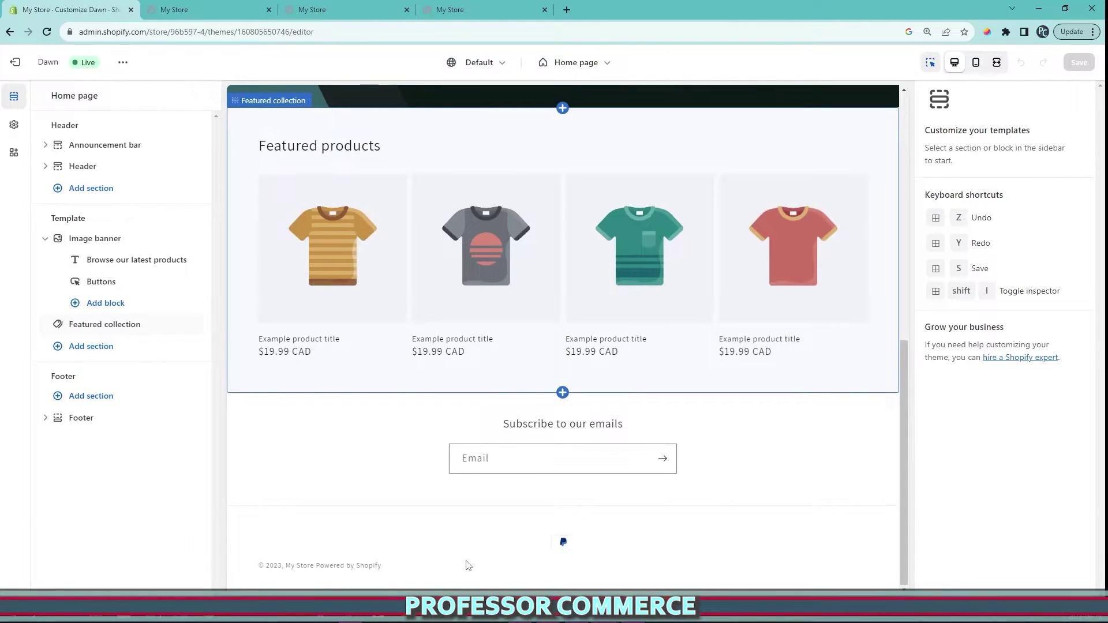
{"action": "left_click", "coordinate": [468, 566]}
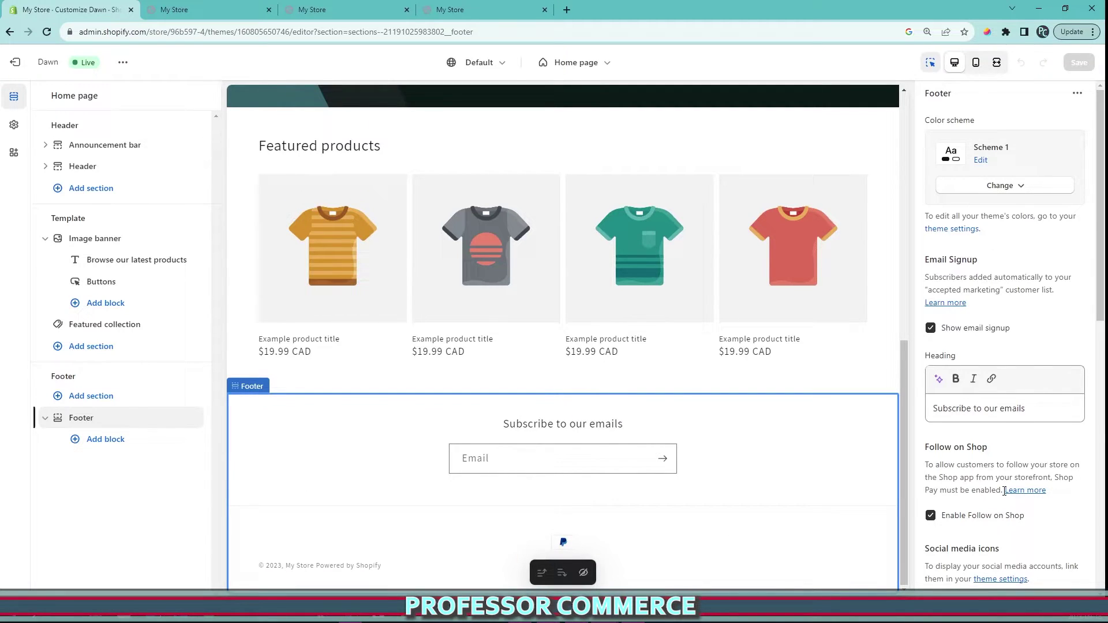
{"action": "left_click_drag", "start_coordinate": [1100, 234], "coordinate": [1102, 502]}
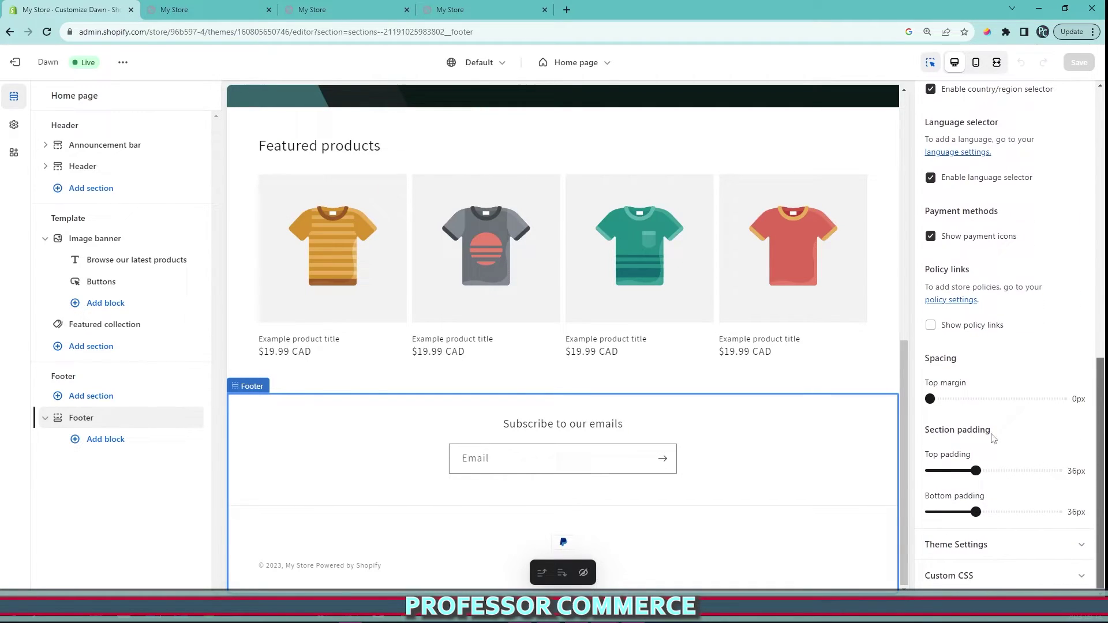
{"action": "left_click", "coordinate": [931, 327]}
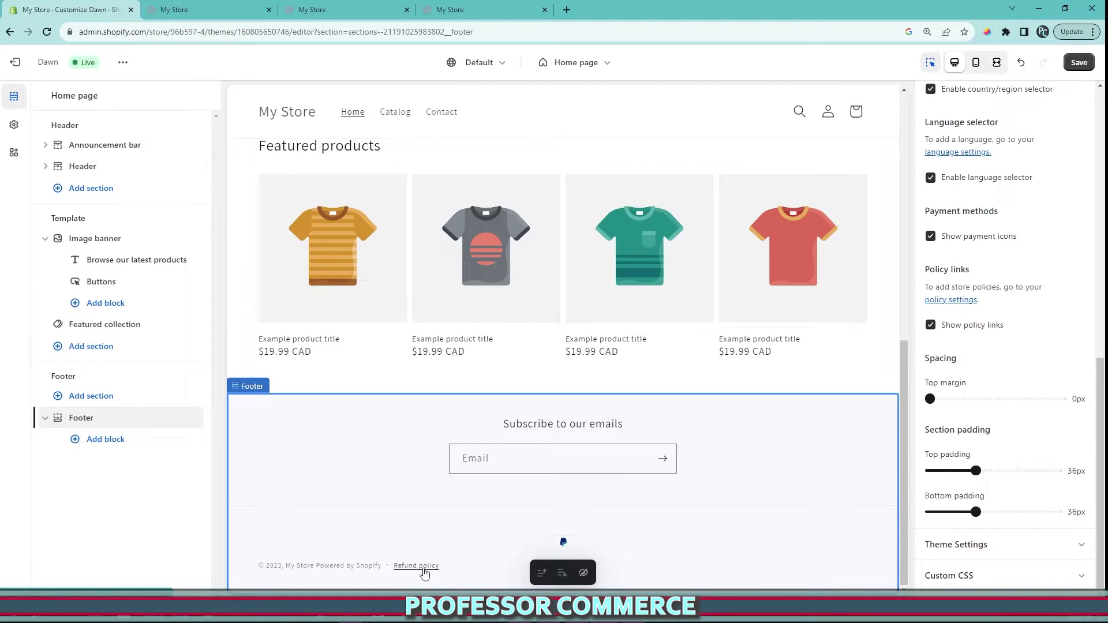
Step: Open the Refund policy page from the preview footer and review its 30-day wording
{"action": "left_click", "coordinate": [424, 570]}
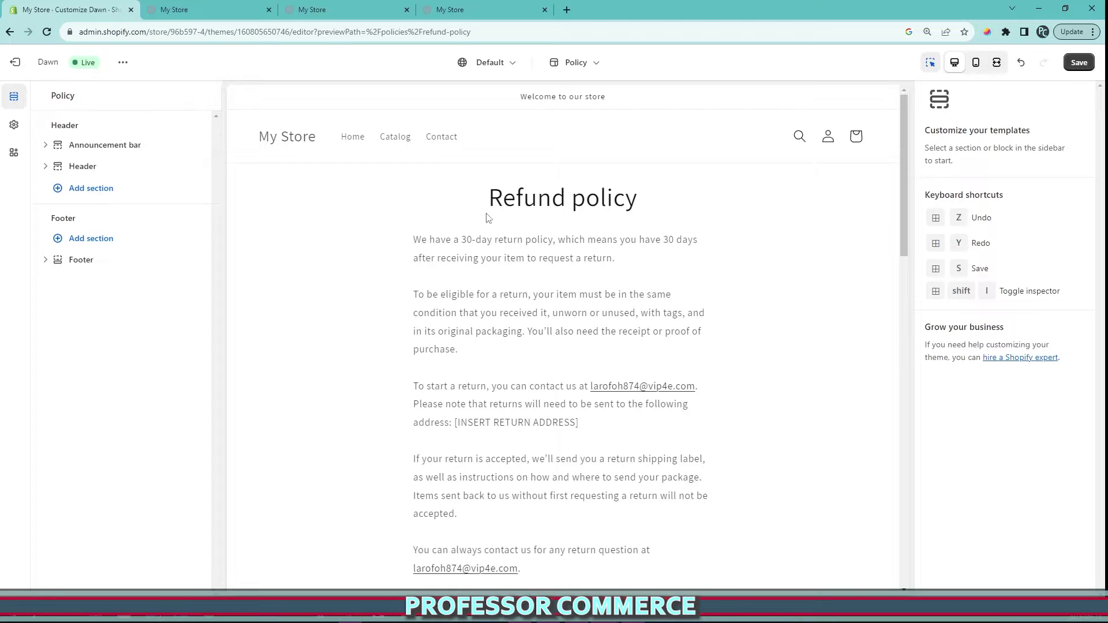
{"action": "scroll", "coordinate": [564, 249], "scroll_direction": "down", "scroll_amount": 8}
{"action": "scroll", "coordinate": [564, 250], "scroll_direction": "up", "scroll_amount": 8}
{"action": "scroll", "coordinate": [570, 294], "scroll_direction": "down", "scroll_amount": 9}
{"action": "scroll", "coordinate": [565, 294], "scroll_direction": "up", "scroll_amount": 9}
{"action": "left_click_drag", "start_coordinate": [495, 238], "coordinate": [524, 258]}
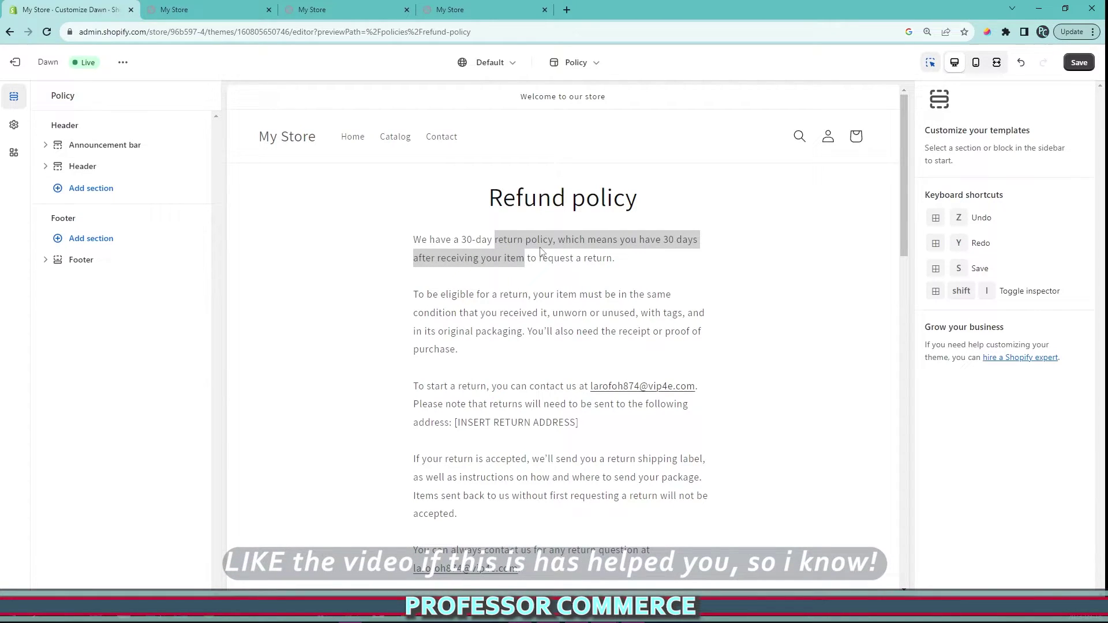
{"action": "left_click", "coordinate": [465, 210]}
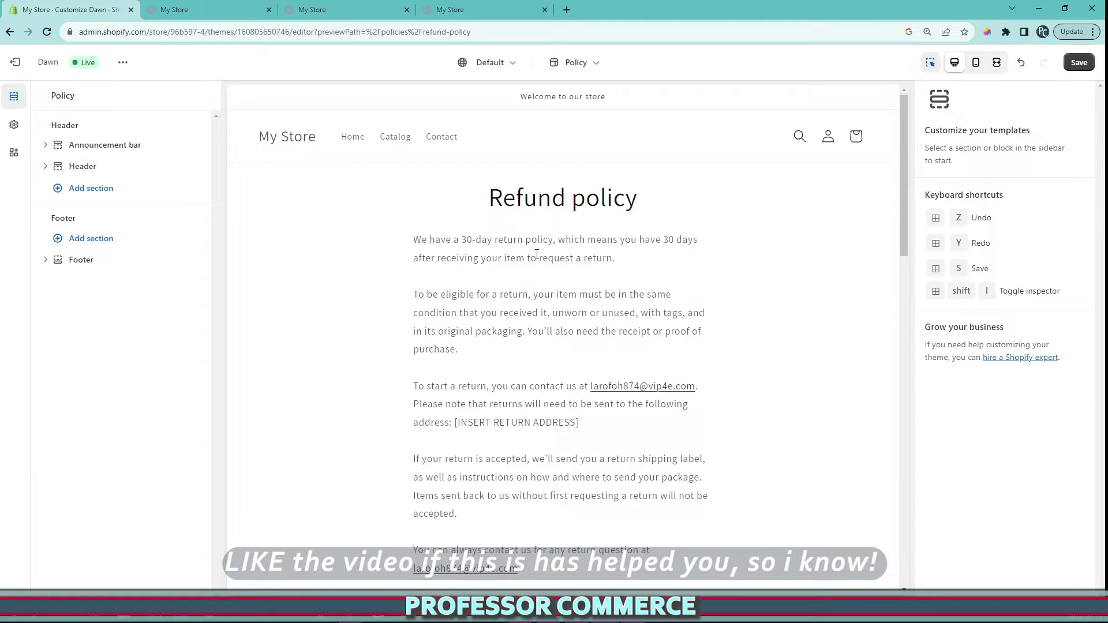
Step: Go back to the home page, then reopen the Refund policy from the footer link
{"action": "left_click", "coordinate": [298, 142]}
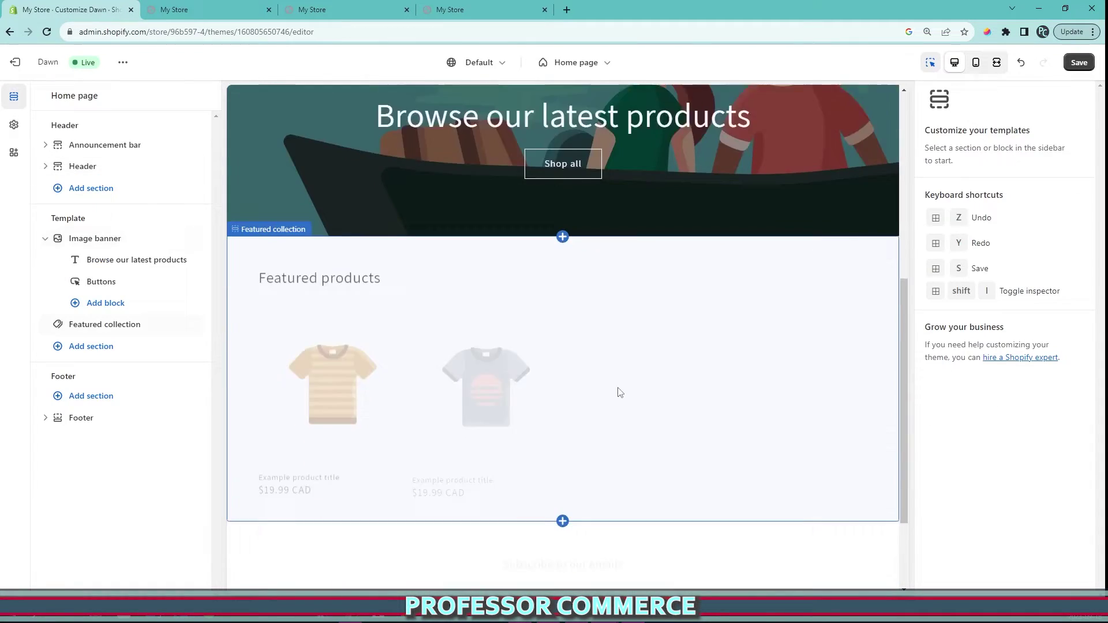
{"action": "scroll", "coordinate": [554, 388], "scroll_direction": "down", "scroll_amount": 2}
{"action": "left_click", "coordinate": [458, 303]}
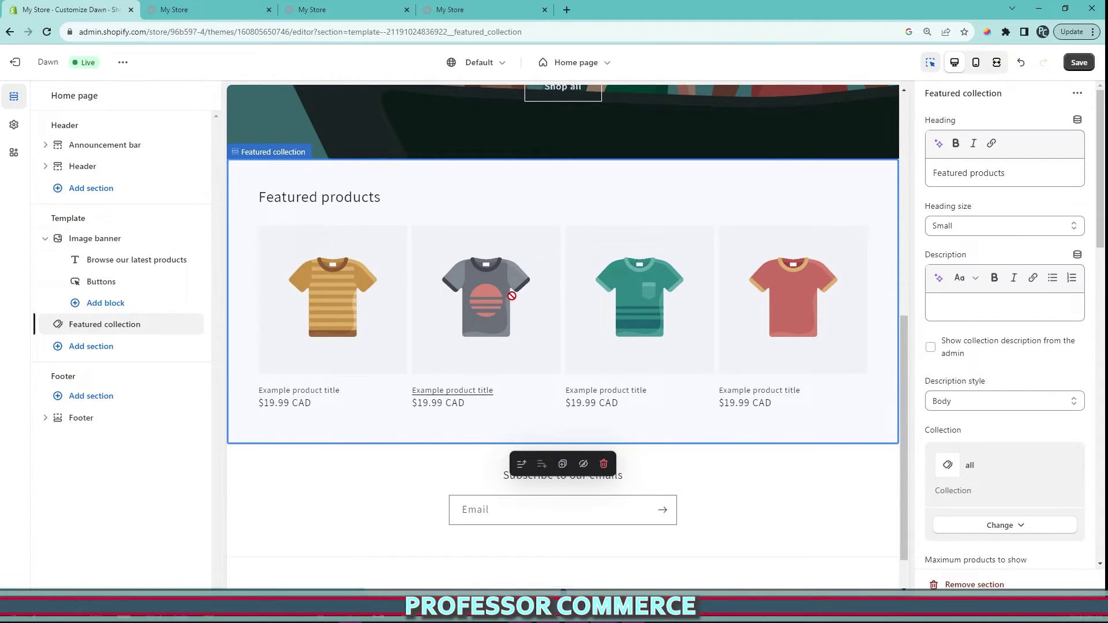
{"action": "scroll", "coordinate": [1020, 215], "scroll_direction": "down", "scroll_amount": 8}
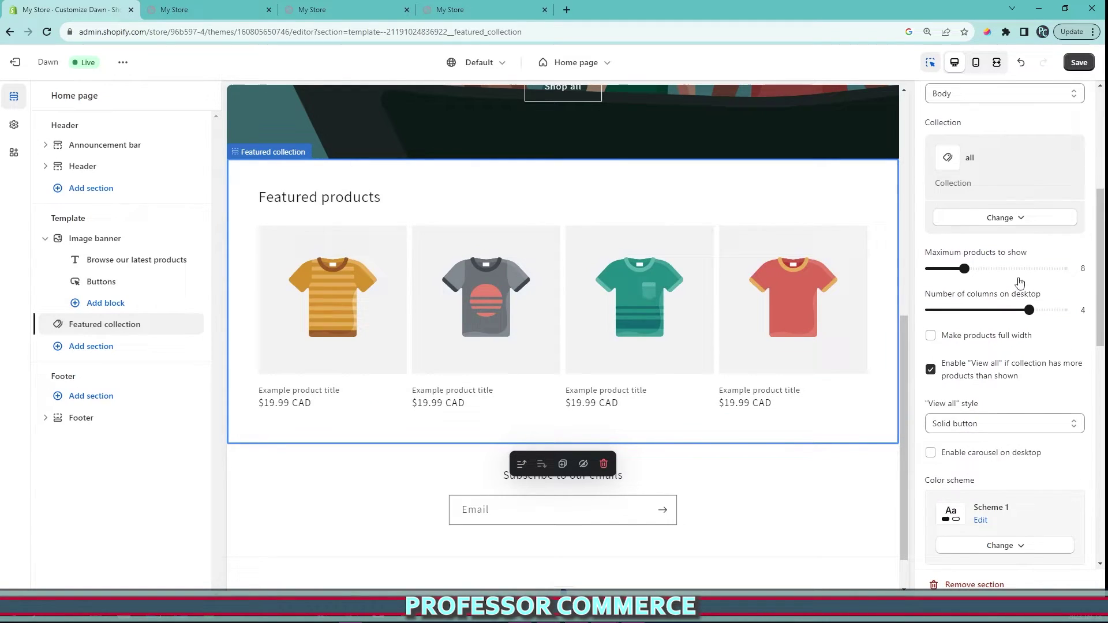
{"action": "scroll", "coordinate": [1019, 314], "scroll_direction": "down", "scroll_amount": 5}
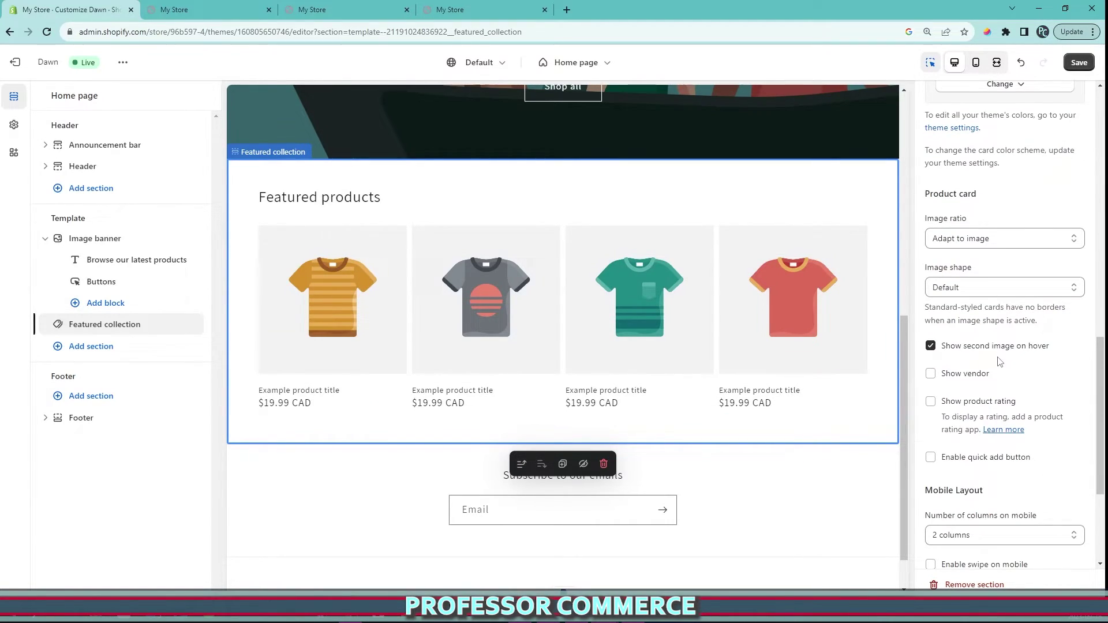
{"action": "scroll", "coordinate": [612, 403], "scroll_direction": "down", "scroll_amount": 1}
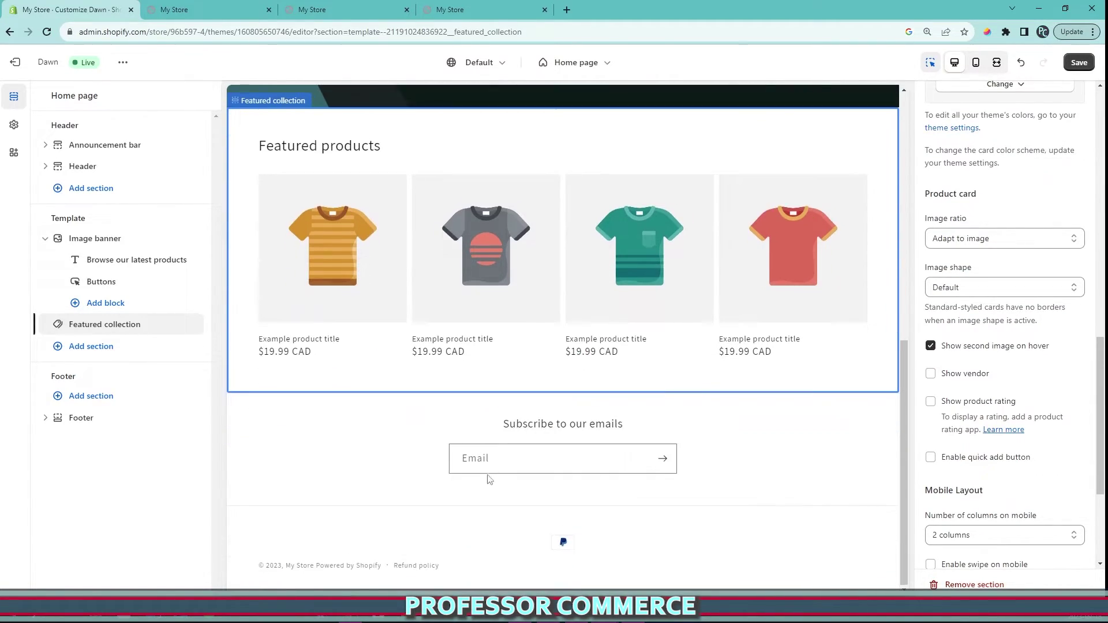
{"action": "left_click", "coordinate": [418, 567]}
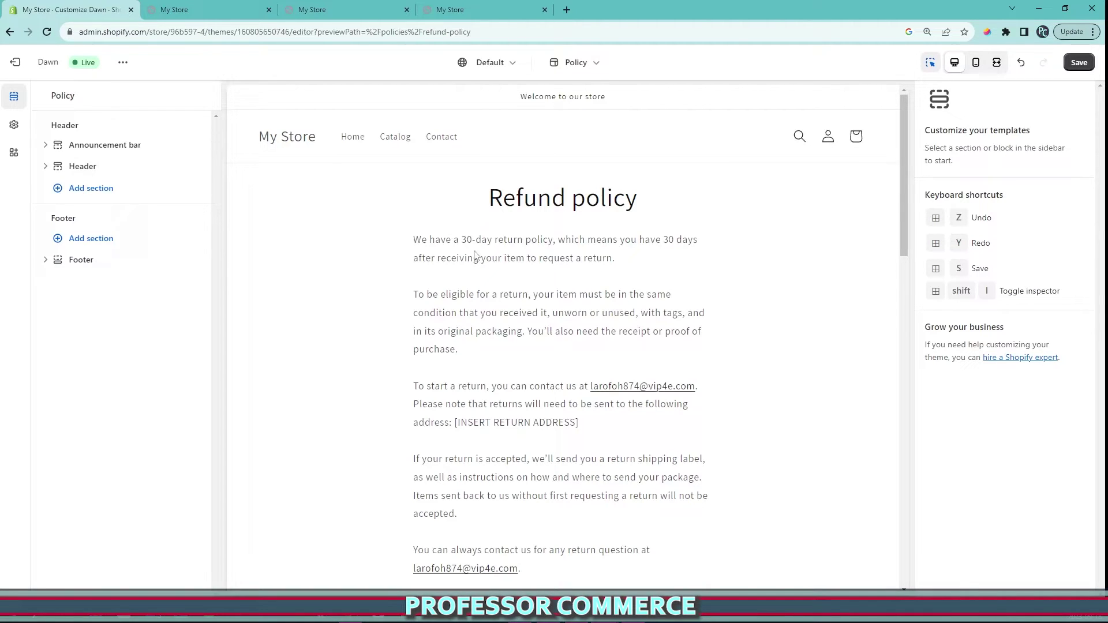
{"action": "left_click_drag", "start_coordinate": [475, 255], "coordinate": [591, 415]}
Step: Leave the theme editor without saving and open Settings > Policies
{"action": "left_click", "coordinate": [585, 424]}
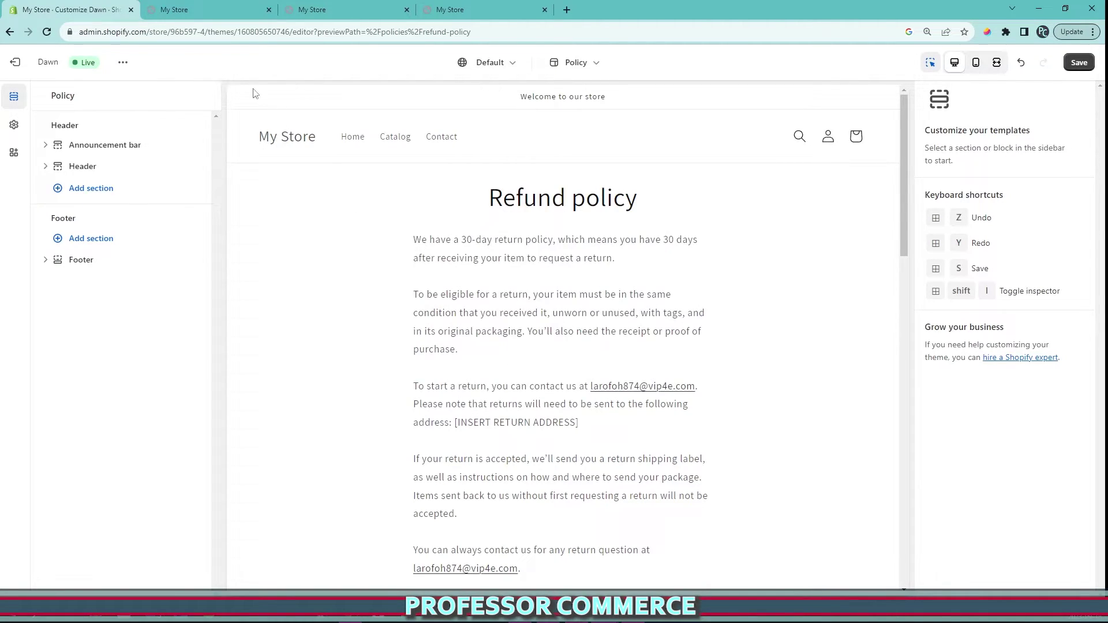
{"action": "left_click", "coordinate": [15, 62]}
{"action": "key", "text": "Return"}
{"action": "left_click", "coordinate": [59, 587]}
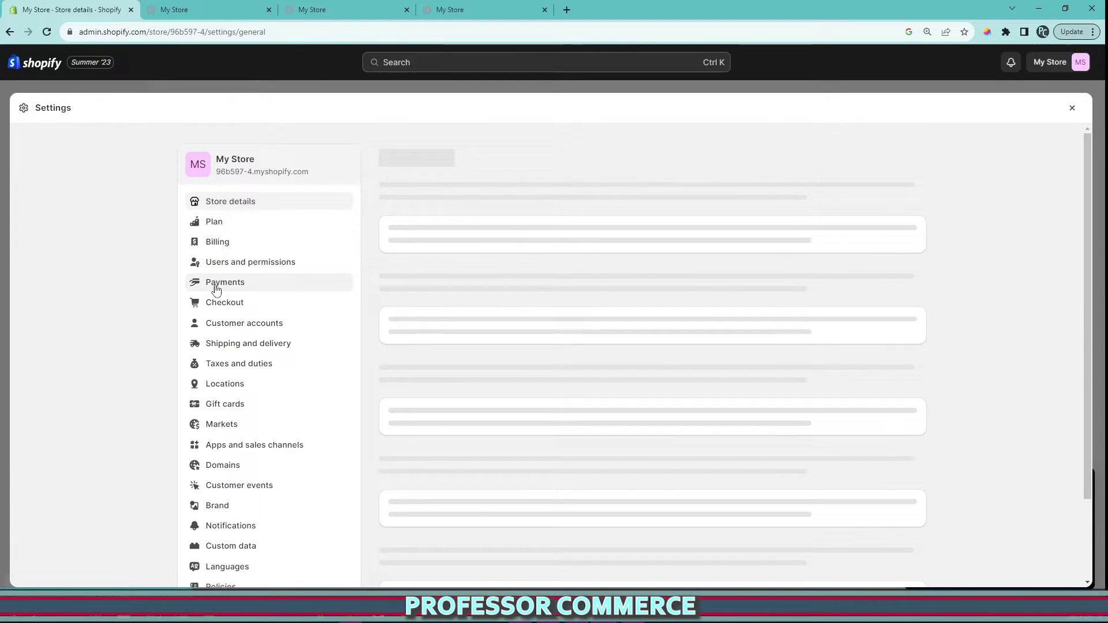
{"action": "scroll", "coordinate": [247, 341], "scroll_direction": "down", "scroll_amount": 5}
{"action": "left_click", "coordinate": [237, 414]}
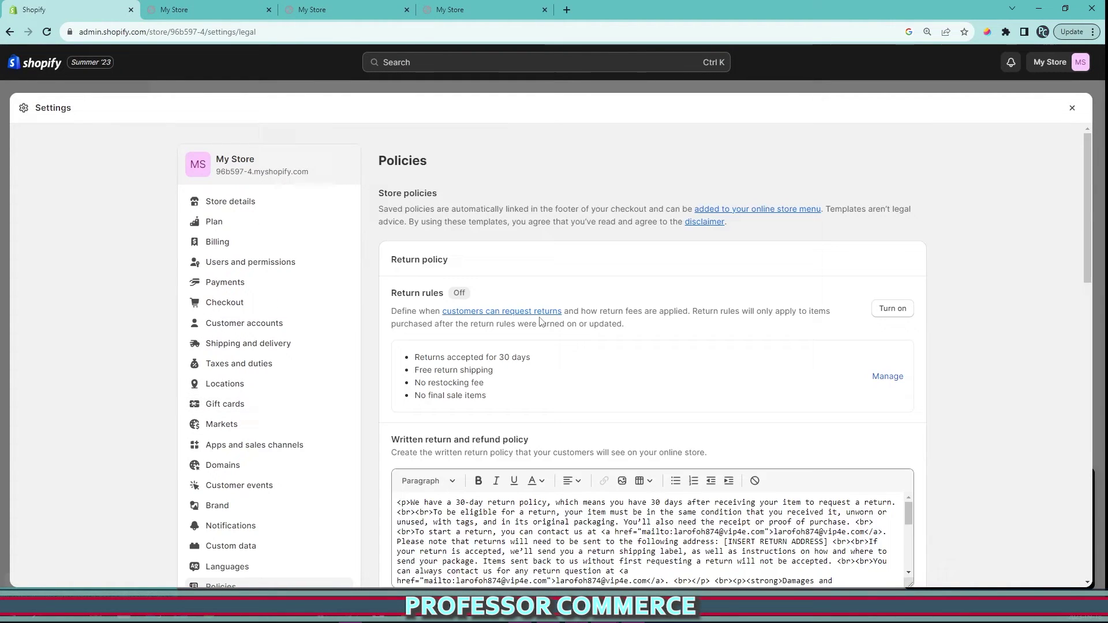
Step: Add a 'TESTING' line above the refund policy text, save, and close Settings
{"action": "scroll", "coordinate": [415, 355], "scroll_direction": "down", "scroll_amount": 3}
{"action": "left_click", "coordinate": [415, 355]}
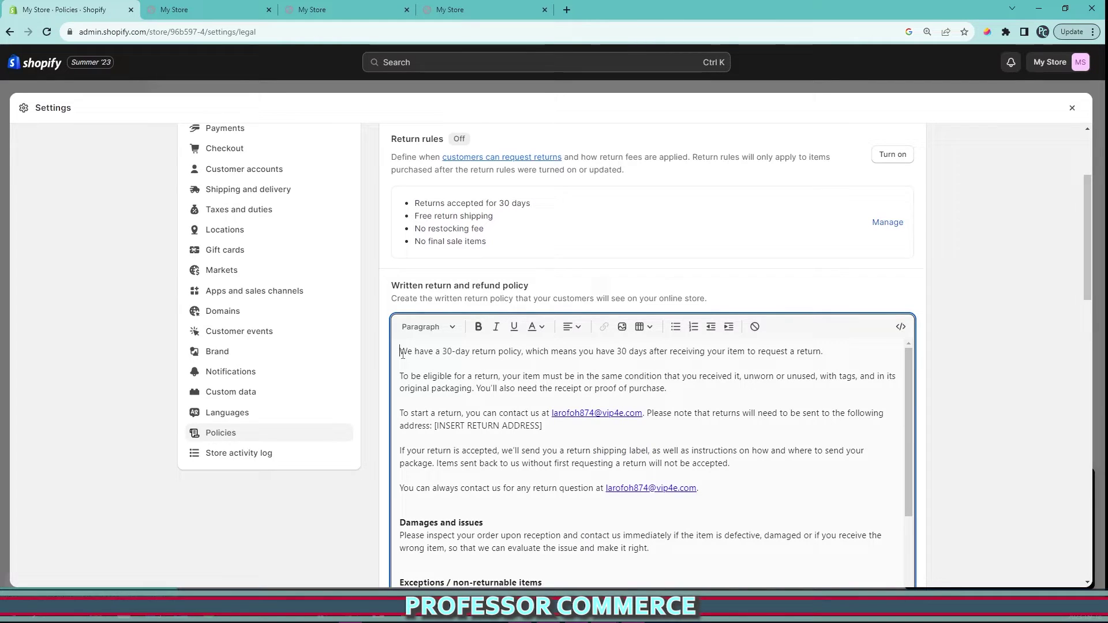
{"action": "key", "text": "Return"}
{"action": "key", "text": "Return"}
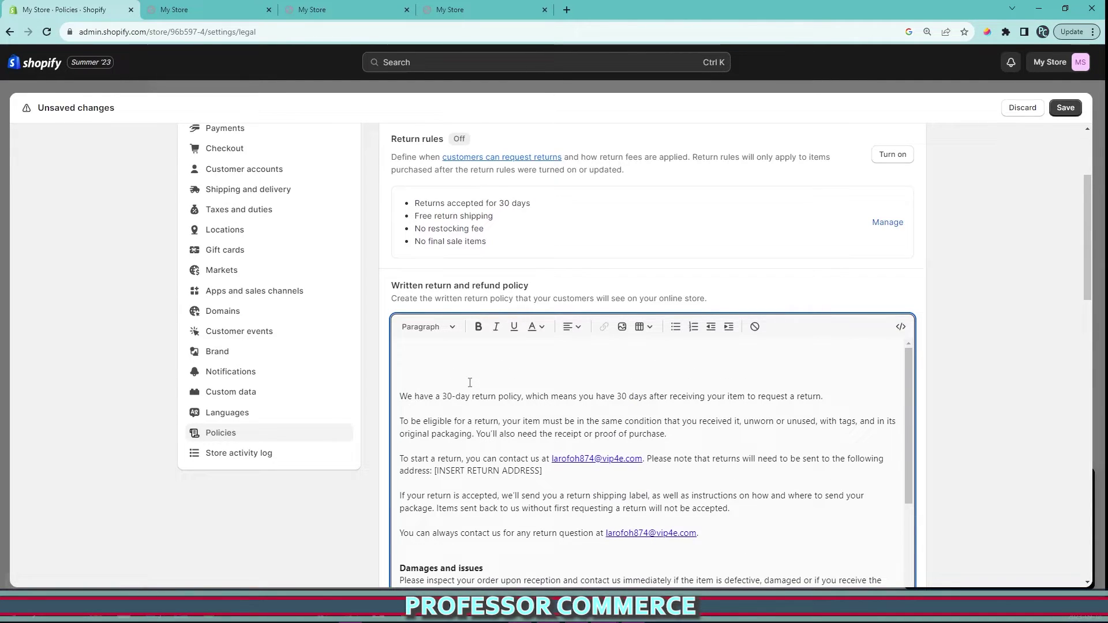
{"action": "type", "text": "TESTING"}
{"action": "scroll", "coordinate": [1052, 189], "scroll_direction": "up", "scroll_amount": 2}
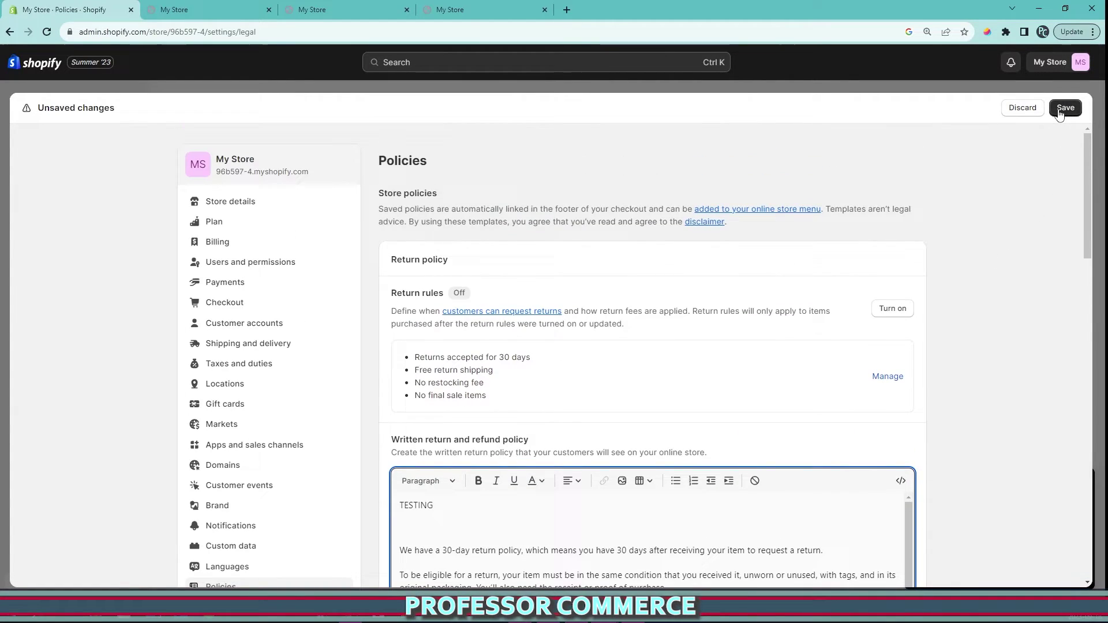
{"action": "left_click", "coordinate": [1065, 107]}
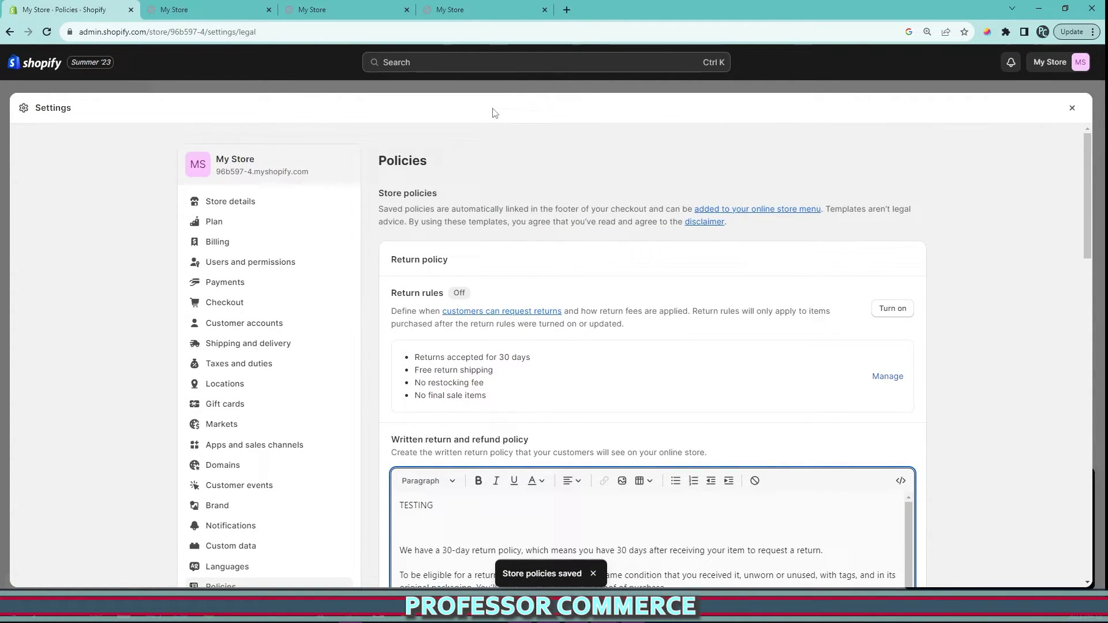
{"action": "left_click", "coordinate": [1072, 108]}
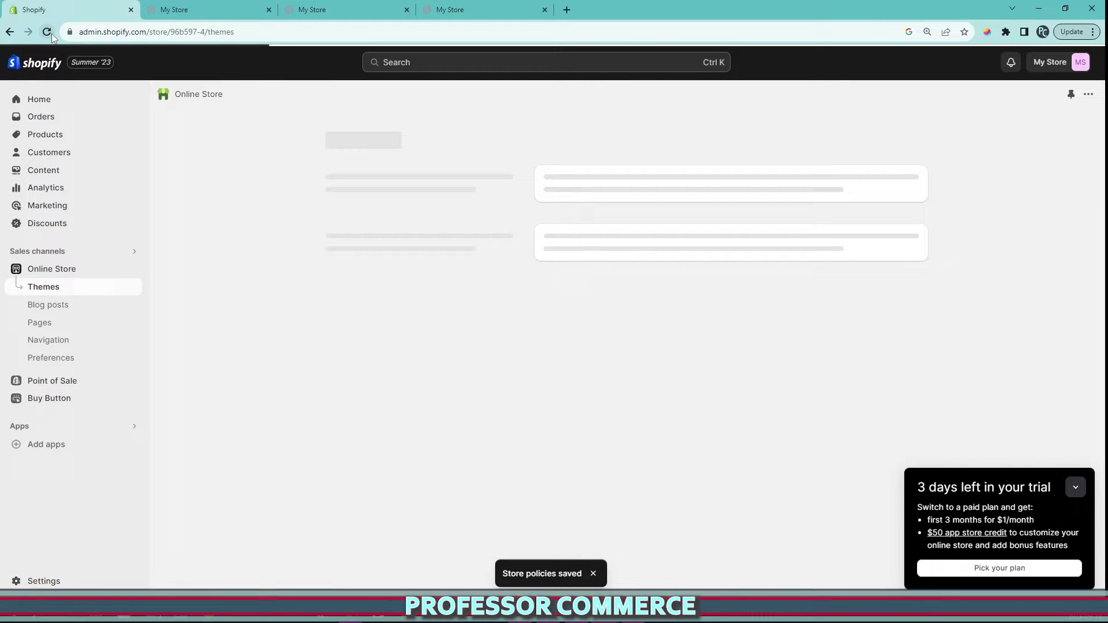
Step: View the live store, open the footer Refund policy link, and select TESTING to confirm
{"action": "left_click", "coordinate": [133, 271]}
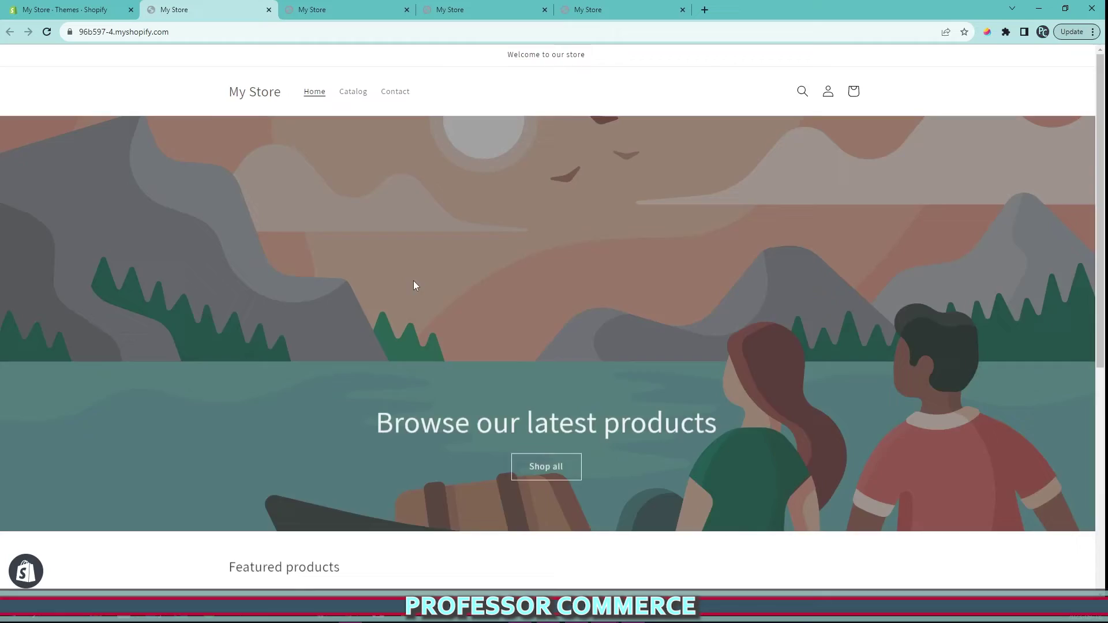
{"action": "scroll", "coordinate": [414, 282], "scroll_direction": "down", "scroll_amount": 6}
{"action": "left_click", "coordinate": [383, 573]}
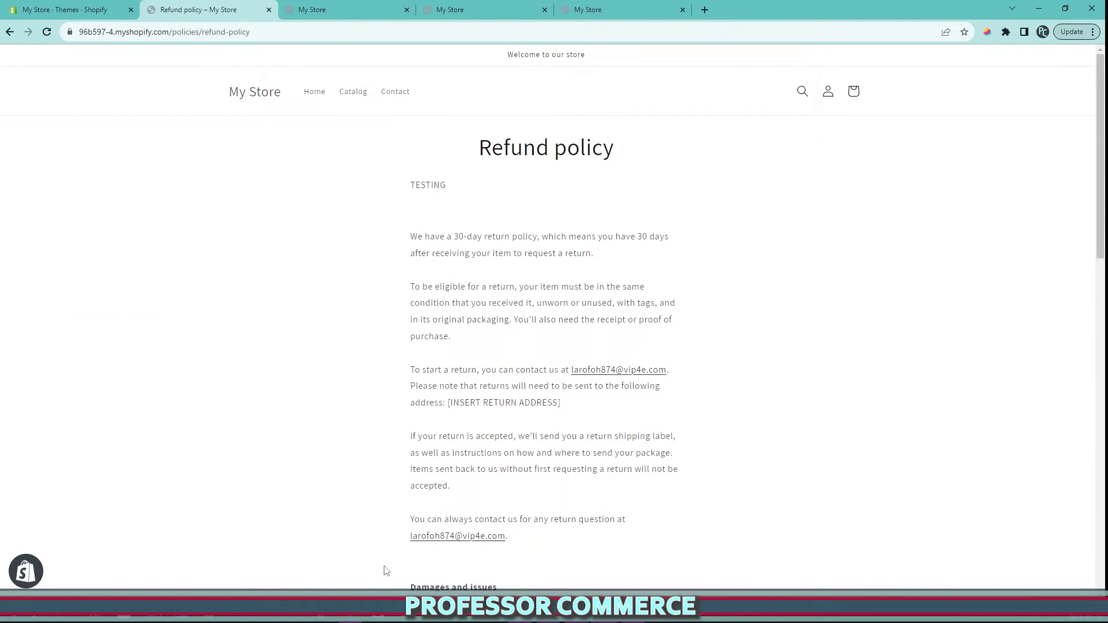
{"action": "left_click_drag", "start_coordinate": [457, 194], "coordinate": [411, 190]}
{"action": "left_click", "coordinate": [412, 188]}
Step: Draw a purple highlight over the [INSERT RETURN ADDRESS] placeholder on the refund page
{"action": "key", "text": "alt+shift+d"}
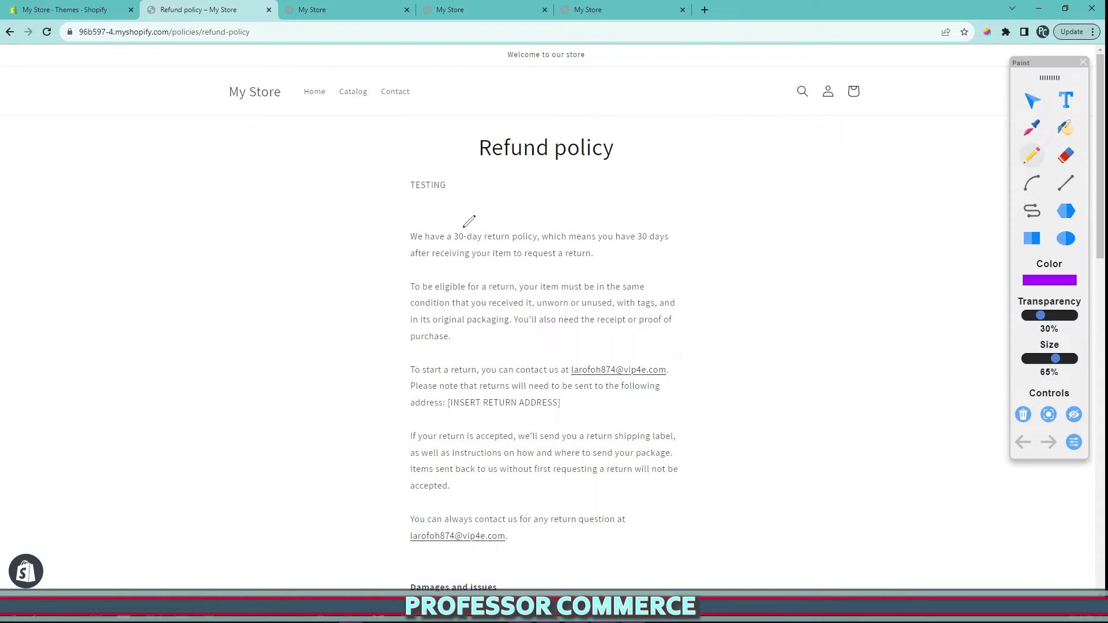
{"action": "scroll", "coordinate": [482, 260], "scroll_direction": "down", "scroll_amount": 3}
{"action": "scroll", "coordinate": [482, 260], "scroll_direction": "up", "scroll_amount": 3}
{"action": "scroll", "coordinate": [511, 282], "scroll_direction": "down", "scroll_amount": 3}
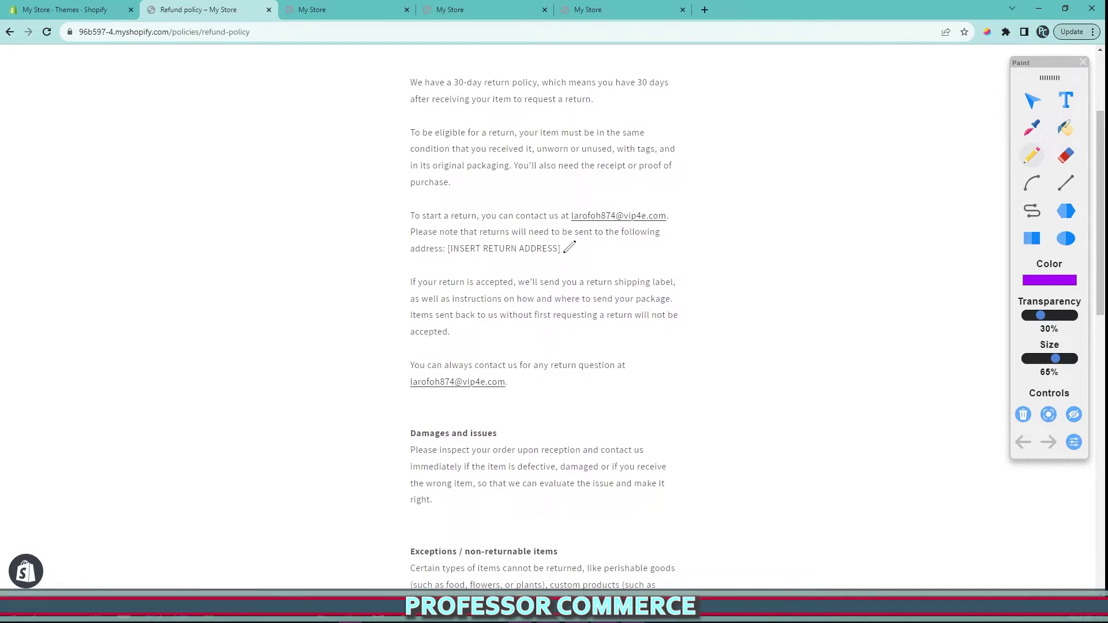
{"action": "mouse_move", "coordinate": [569, 250]}
{"action": "left_mouse_down"}
{"action": "mouse_move", "coordinate": [453, 242]}
{"action": "mouse_move", "coordinate": [554, 238]}
{"action": "mouse_move", "coordinate": [545, 261]}
{"action": "left_mouse_up"}
{"action": "scroll", "coordinate": [539, 272], "scroll_direction": "down", "scroll_amount": 3}
{"action": "scroll", "coordinate": [471, 311], "scroll_direction": "down", "scroll_amount": 9}
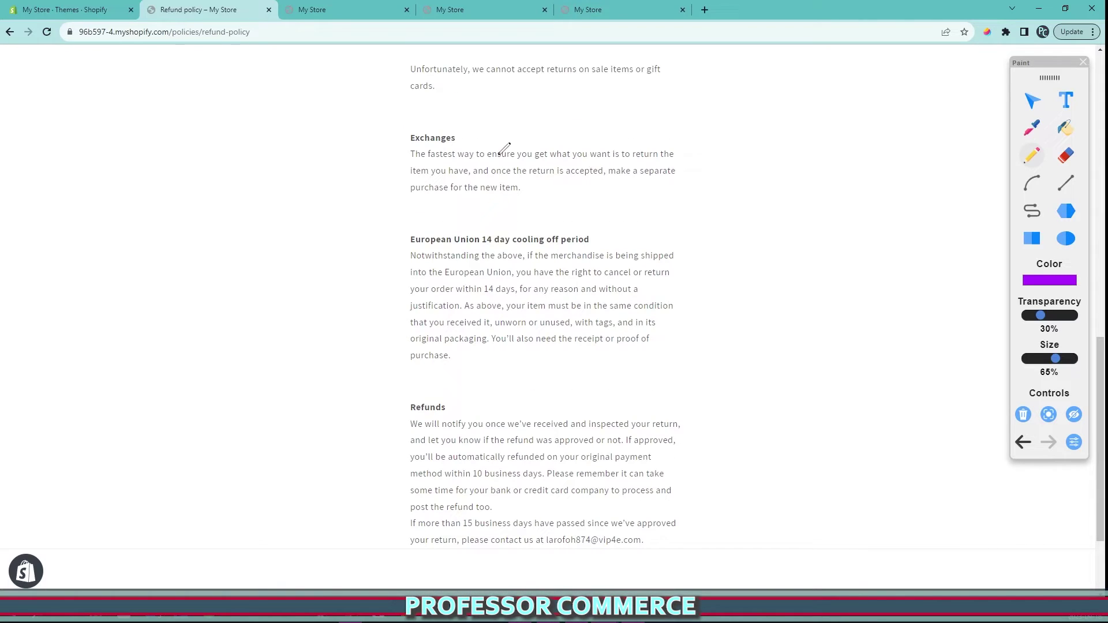
{"action": "scroll", "coordinate": [489, 242], "scroll_direction": "down", "scroll_amount": 3}
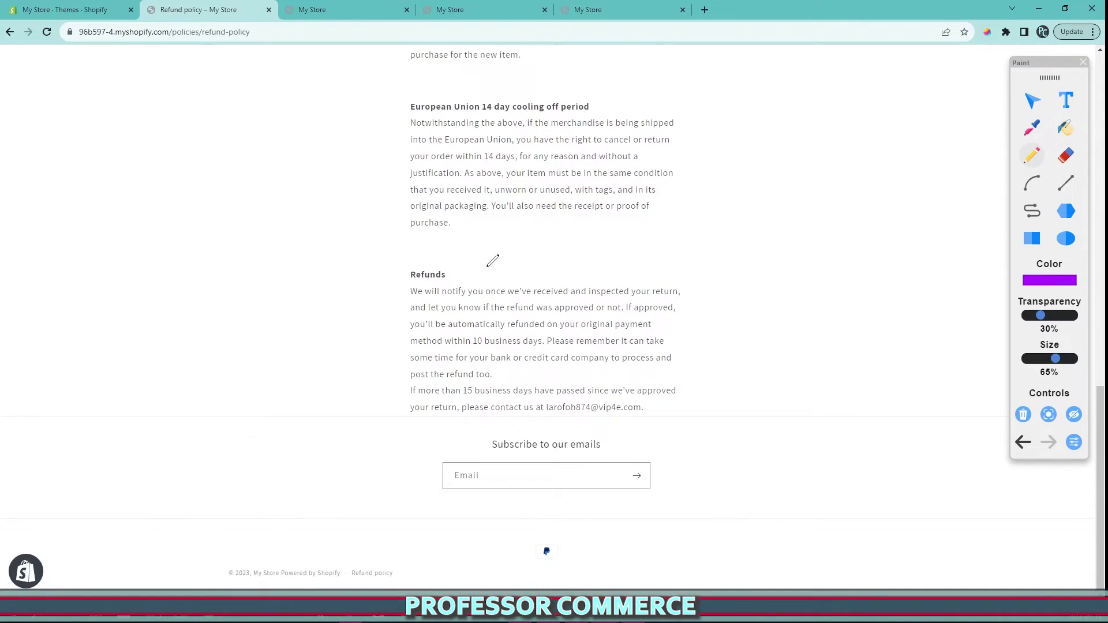
{"action": "scroll", "coordinate": [511, 276], "scroll_direction": "up", "scroll_amount": 10}
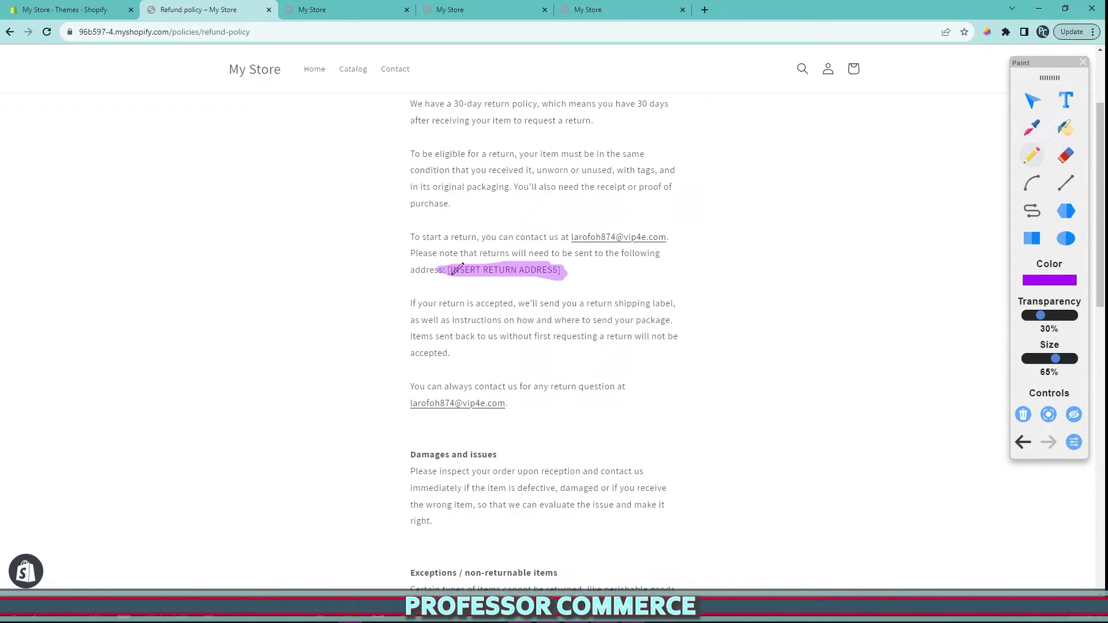
{"action": "mouse_move", "coordinate": [452, 275]}
{"action": "left_mouse_down"}
{"action": "mouse_move", "coordinate": [571, 261]}
{"action": "mouse_move", "coordinate": [495, 257]}
{"action": "mouse_move", "coordinate": [452, 285]}
{"action": "mouse_move", "coordinate": [549, 281]}
{"action": "mouse_move", "coordinate": [455, 266]}
{"action": "mouse_move", "coordinate": [538, 287]}
{"action": "left_mouse_up"}
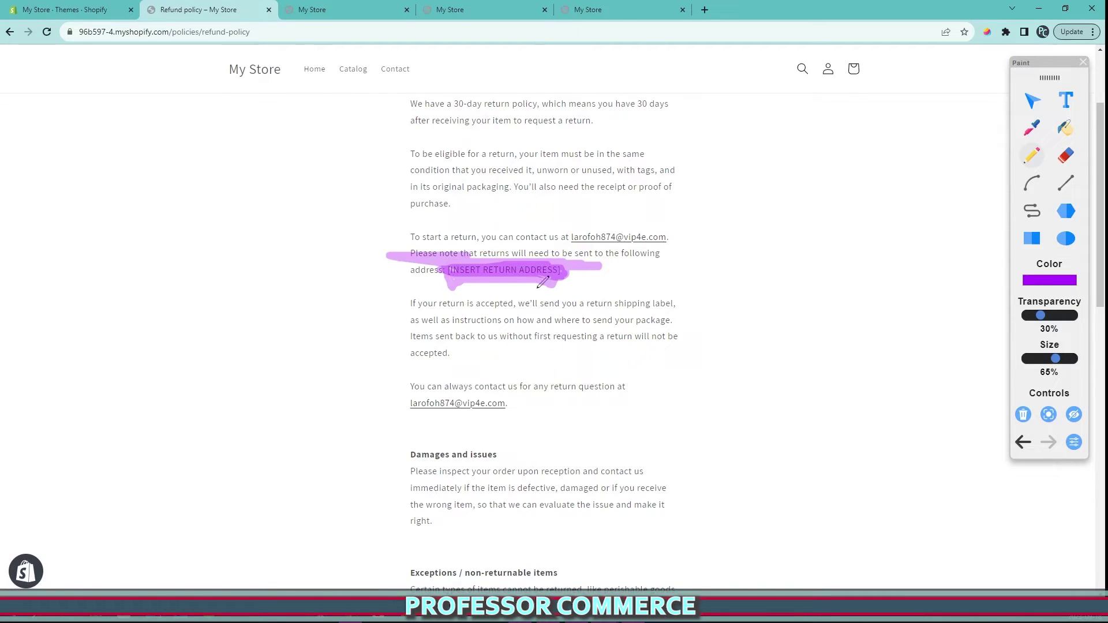
{"action": "scroll", "coordinate": [542, 281], "scroll_direction": "up", "scroll_amount": 3}
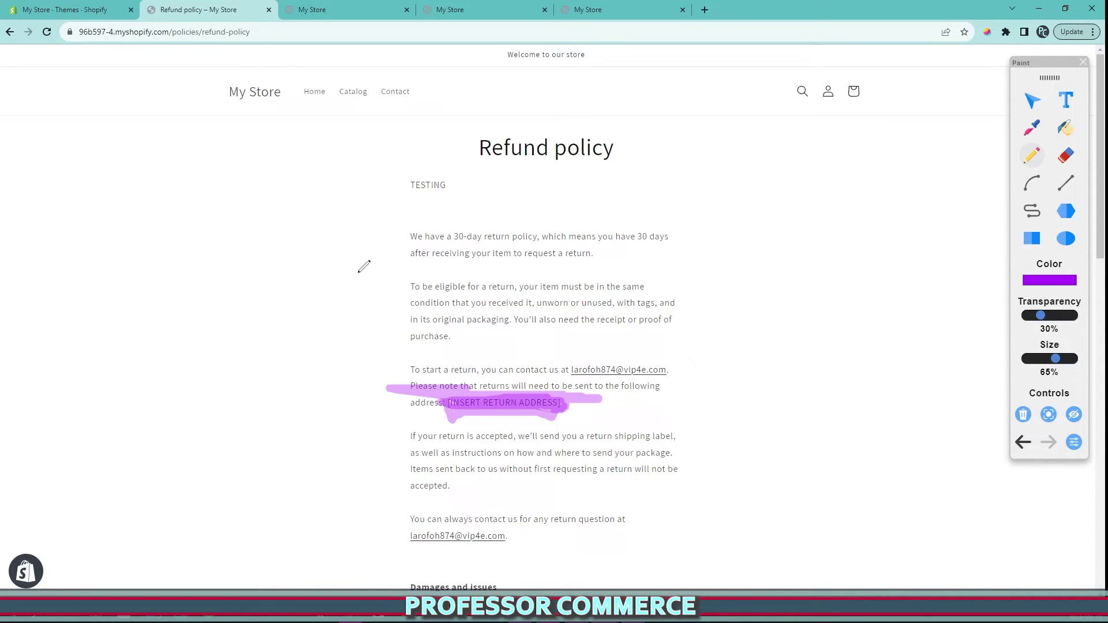
Step: Draw a box with a large check mark left of the text, and underline four opening policy lines
{"action": "mouse_move", "coordinate": [206, 222]}
{"action": "left_mouse_down"}
{"action": "mouse_move", "coordinate": [310, 254]}
{"action": "mouse_move", "coordinate": [198, 195]}
{"action": "left_mouse_up"}
{"action": "mouse_move", "coordinate": [220, 260]}
{"action": "left_mouse_down"}
{"action": "mouse_move", "coordinate": [228, 286]}
{"action": "mouse_move", "coordinate": [442, 132]}
{"action": "left_mouse_up"}
{"action": "mouse_move", "coordinate": [675, 221]}
{"action": "left_mouse_down"}
{"action": "mouse_move", "coordinate": [719, 221]}
{"action": "mouse_move", "coordinate": [636, 222]}
{"action": "mouse_move", "coordinate": [758, 243]}
{"action": "mouse_move", "coordinate": [770, 234]}
{"action": "mouse_move", "coordinate": [758, 237]}
{"action": "left_mouse_up"}
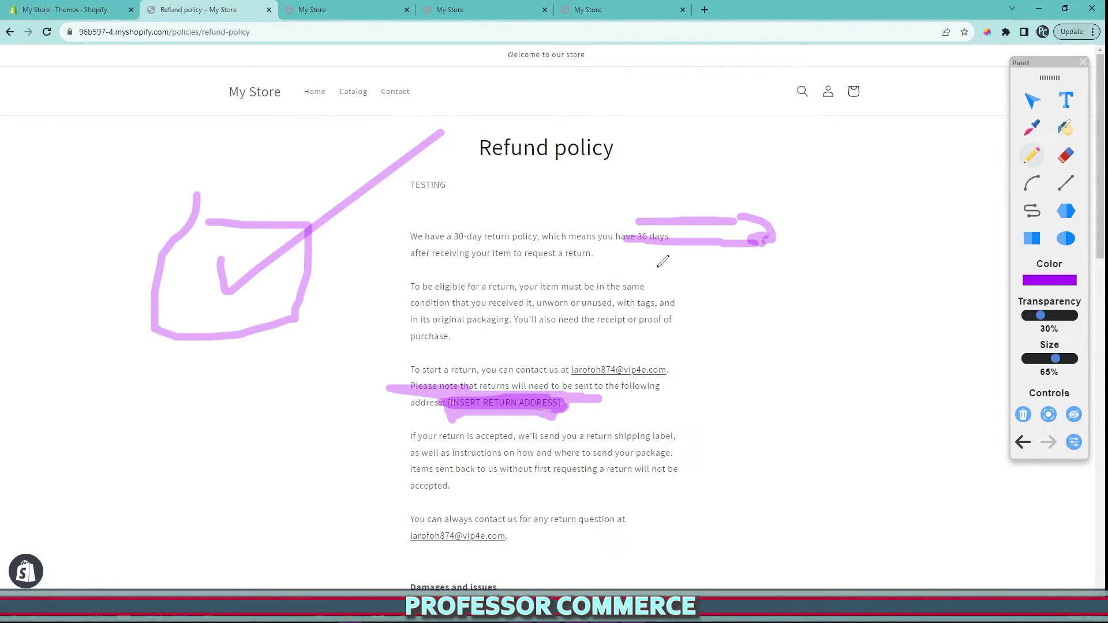
{"action": "left_click_drag", "start_coordinate": [637, 259], "coordinate": [754, 260]}
{"action": "left_click_drag", "start_coordinate": [664, 286], "coordinate": [747, 286]}
{"action": "left_click_drag", "start_coordinate": [670, 323], "coordinate": [755, 323]}
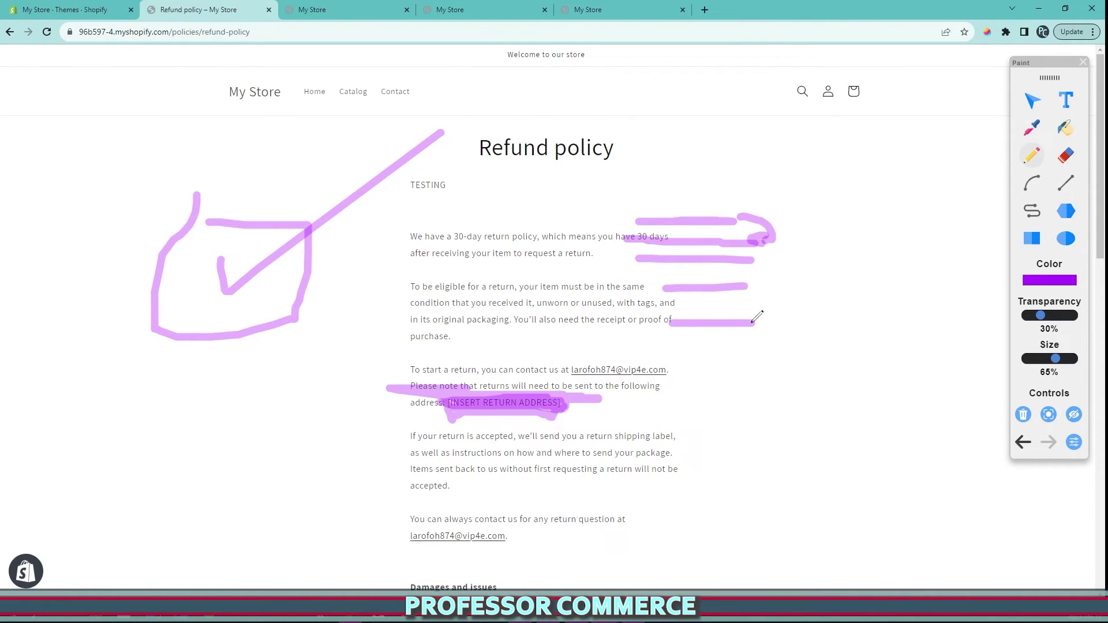
Step: Add check marks beside the underlines and draw arrows and an arch toward the Refund policy title
{"action": "mouse_move", "coordinate": [756, 264]}
{"action": "left_mouse_down"}
{"action": "mouse_move", "coordinate": [796, 257]}
{"action": "mouse_move", "coordinate": [813, 269]}
{"action": "left_mouse_up"}
{"action": "left_click_drag", "start_coordinate": [759, 311], "coordinate": [801, 282]}
{"action": "left_click_drag", "start_coordinate": [785, 335], "coordinate": [808, 317]}
{"action": "mouse_move", "coordinate": [378, 306]}
{"action": "left_mouse_down"}
{"action": "mouse_move", "coordinate": [490, 265]}
{"action": "mouse_move", "coordinate": [622, 164]}
{"action": "mouse_move", "coordinate": [652, 185]}
{"action": "left_mouse_up"}
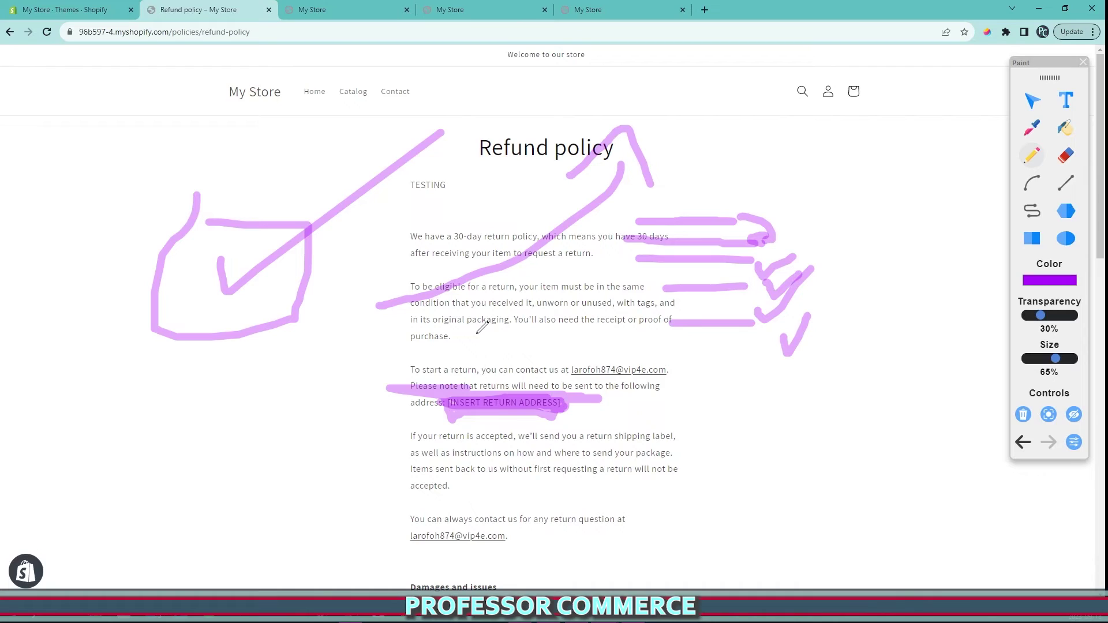
{"action": "left_click_drag", "start_coordinate": [464, 303], "coordinate": [700, 134]}
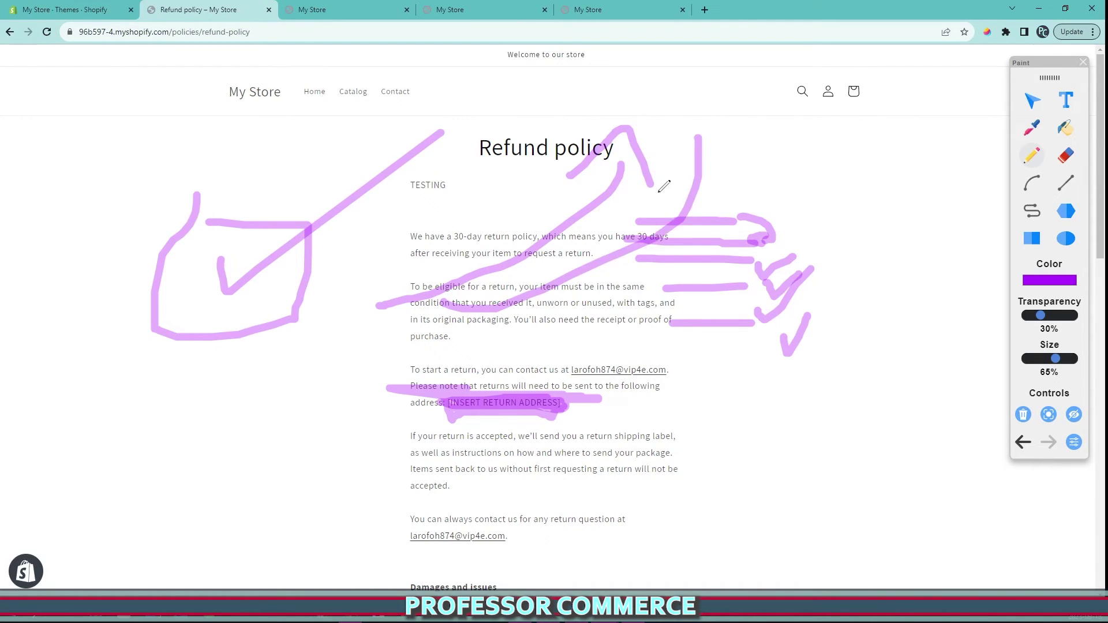
{"action": "left_click_drag", "start_coordinate": [663, 185], "coordinate": [765, 195]}
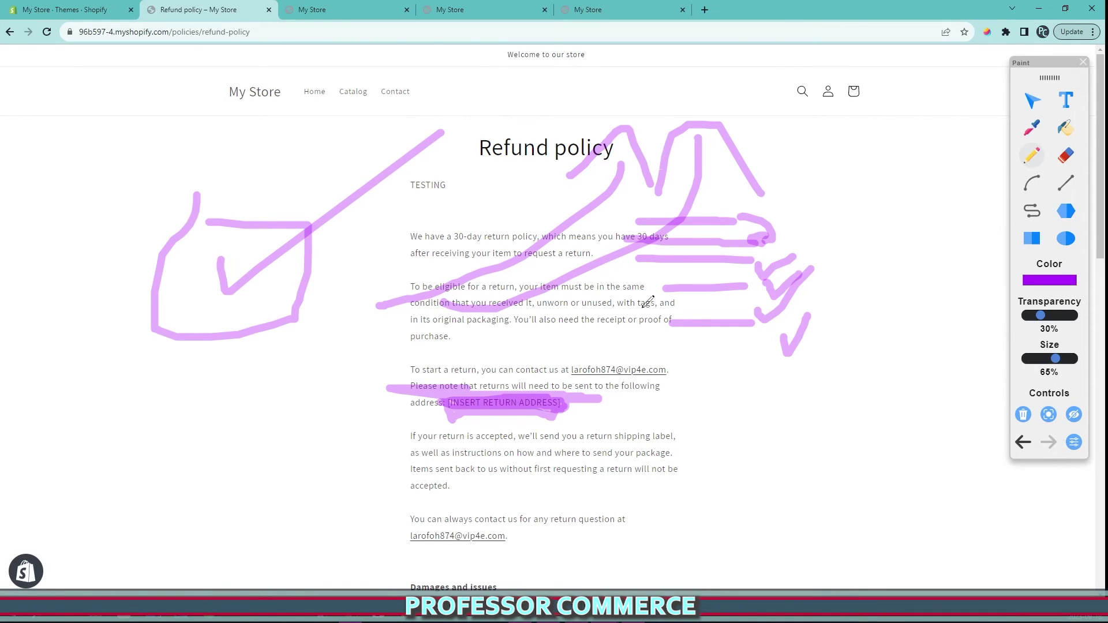
{"action": "scroll", "coordinate": [643, 300], "scroll_direction": "down", "scroll_amount": 3}
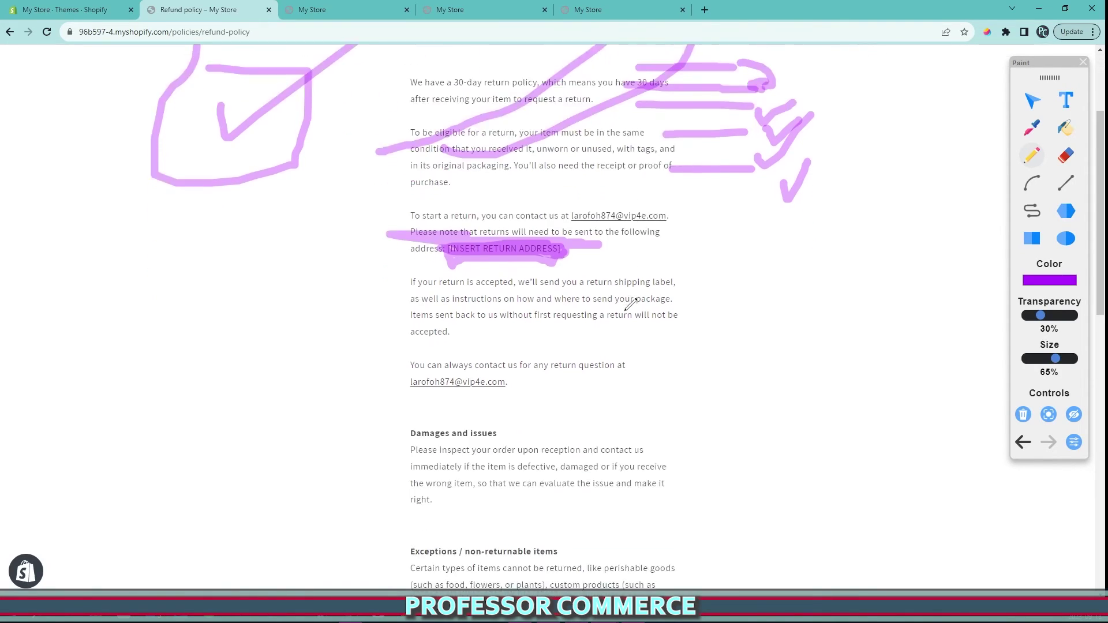
{"action": "scroll", "coordinate": [631, 304], "scroll_direction": "down", "scroll_amount": 6}
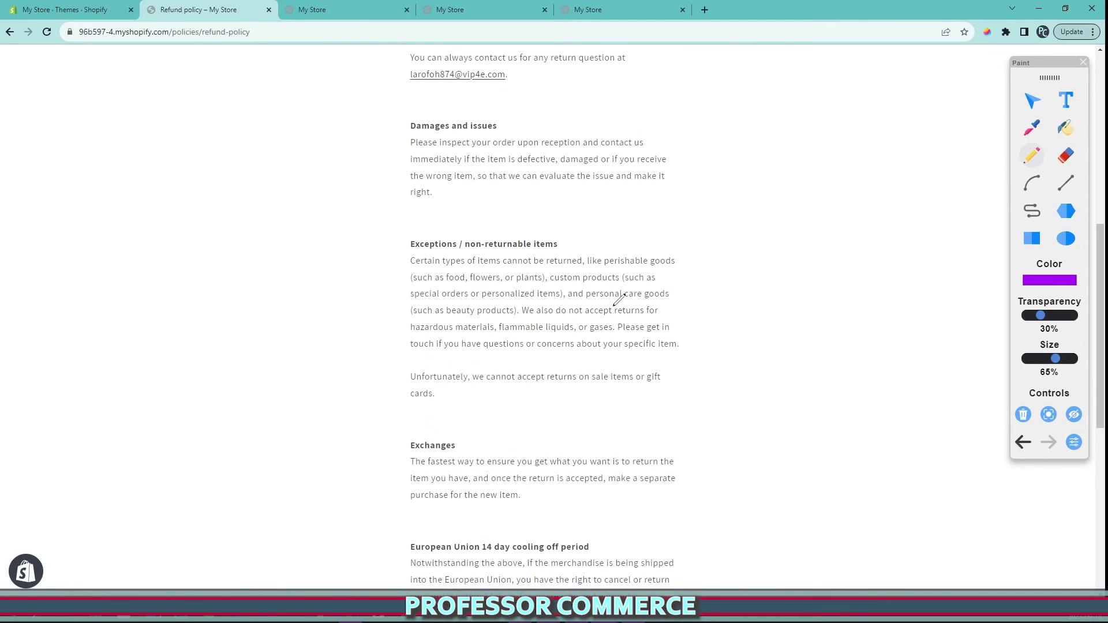
{"action": "scroll", "coordinate": [612, 297], "scroll_direction": "down", "scroll_amount": 7}
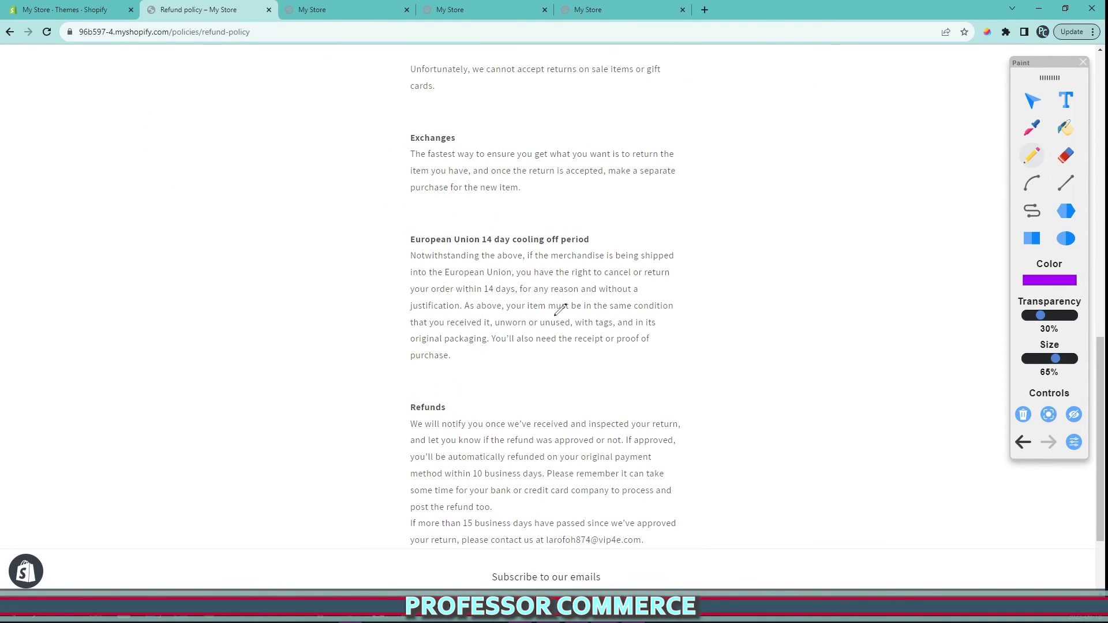